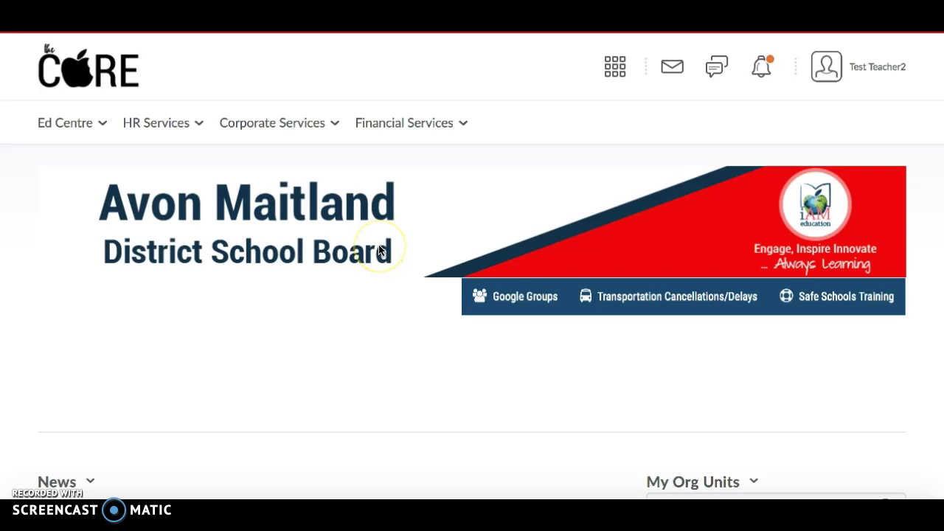
- Open Brookside Public School from My Org Units and browse its Announcements and My Courses tiles
scroll(379, 251, "down", 3)
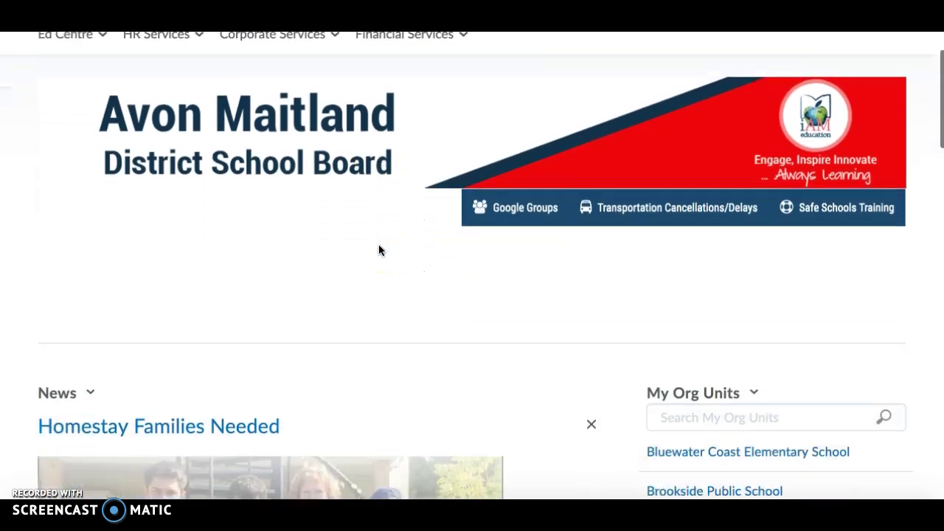
left_click(677, 364)
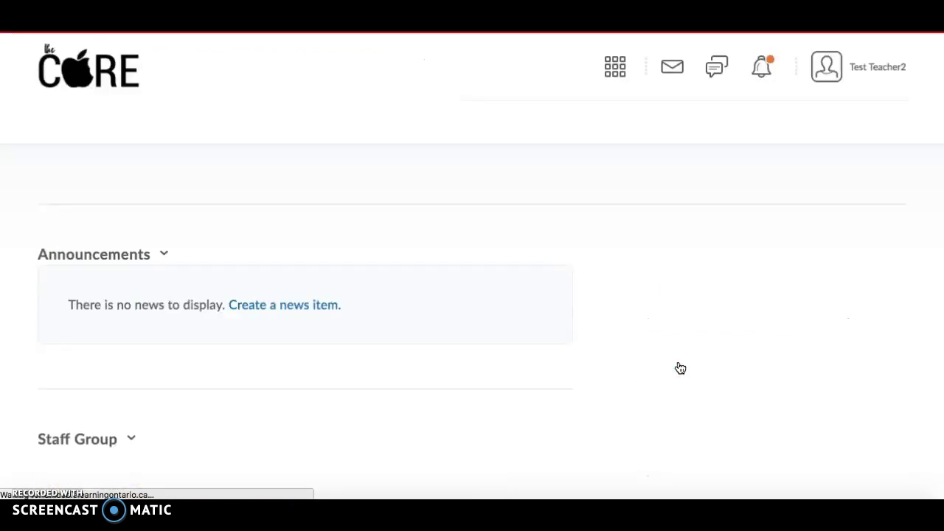
scroll(679, 367, "down", 3)
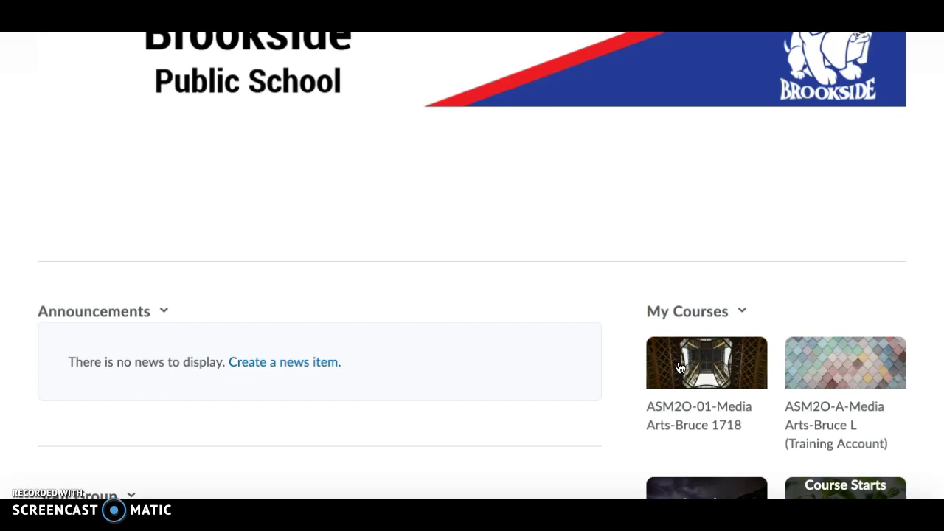
scroll(680, 368, "down", 1)
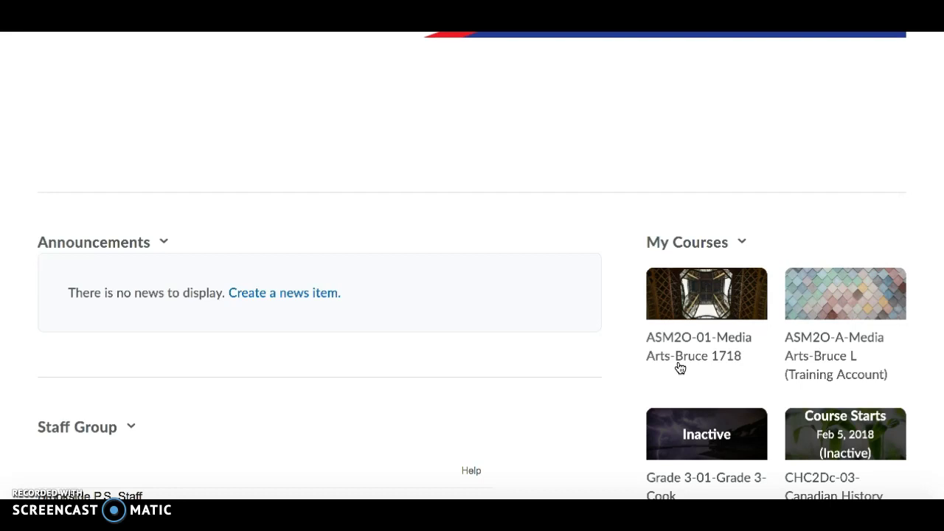
left_click(699, 357)
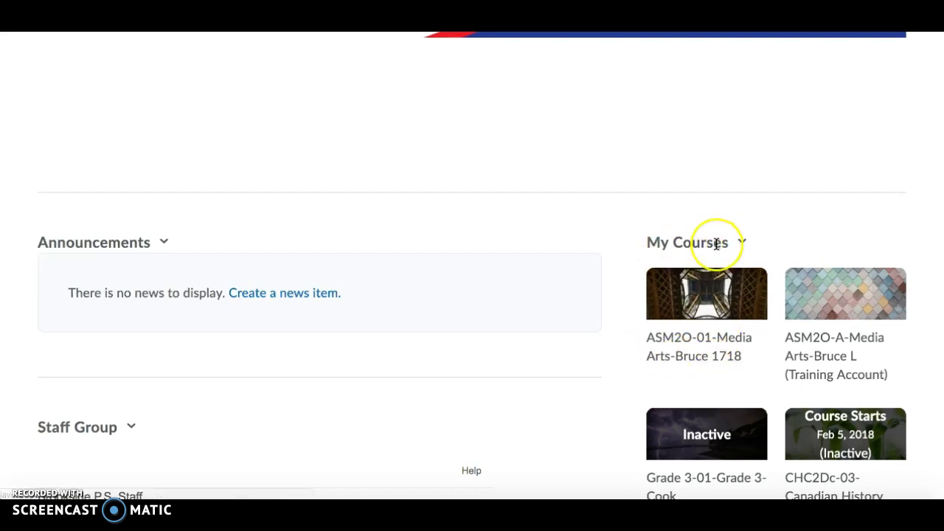
scroll(716, 247, "up", 4)
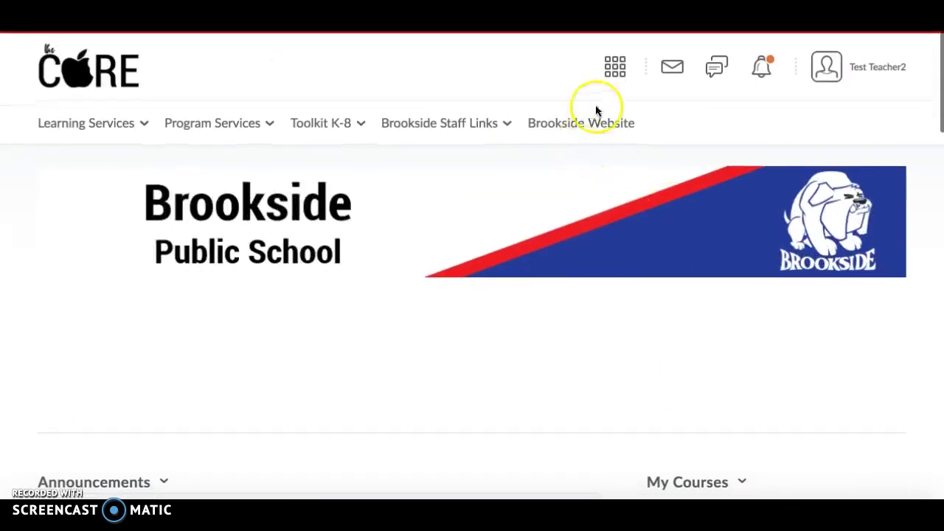
- Switch to the ASM2O-A Media Arts (Training Account) course and open its Edit Course page
left_click(618, 69)
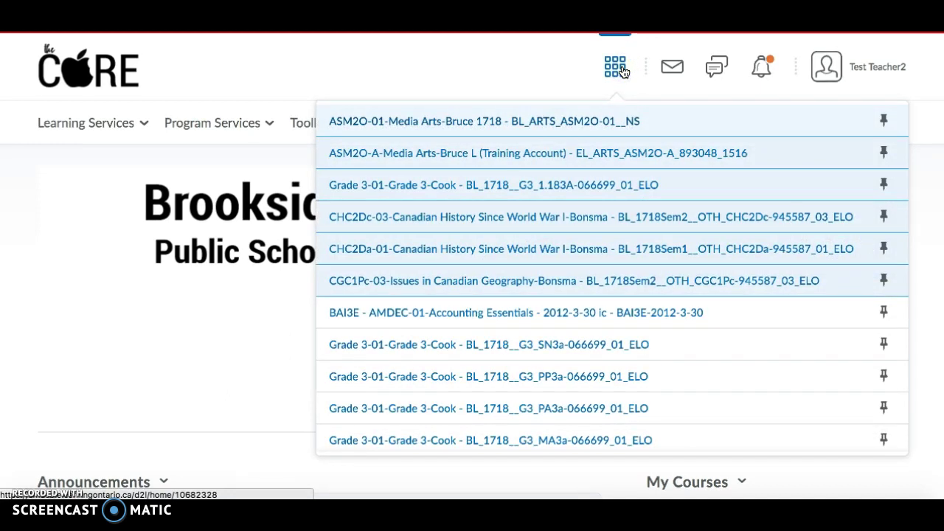
left_click(491, 153)
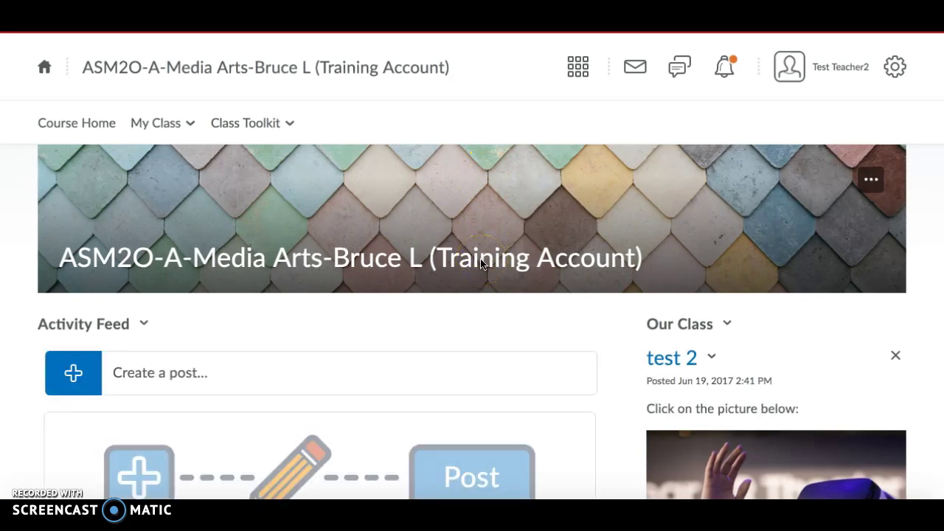
left_click(165, 127)
scroll(154, 286, "down", 5)
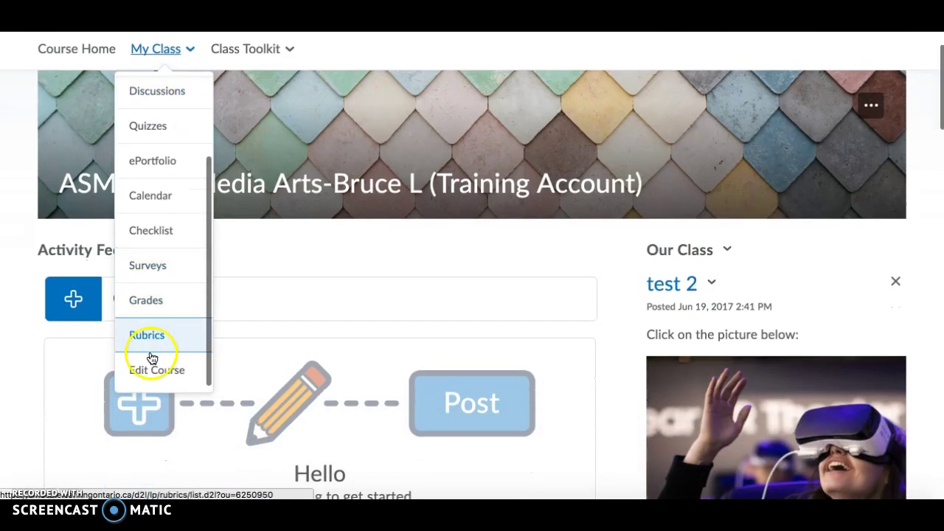
left_click(154, 370)
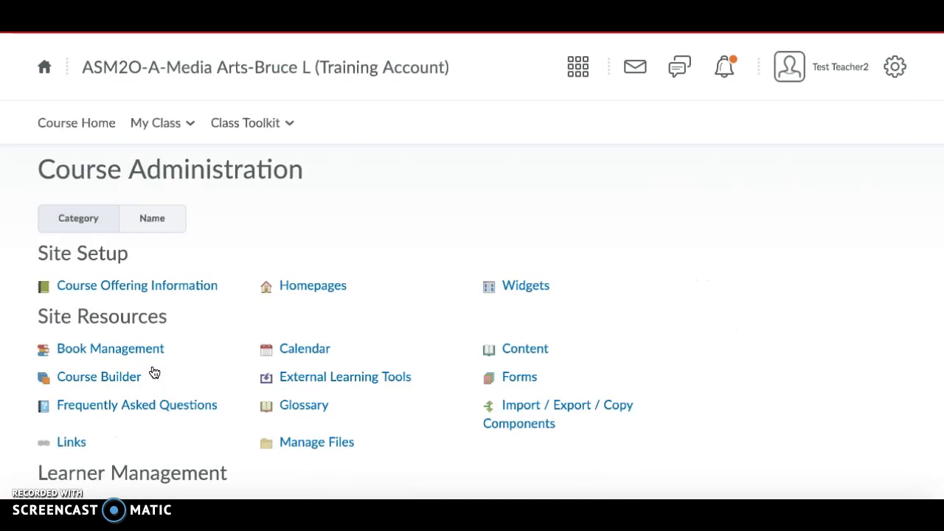
left_click(143, 288)
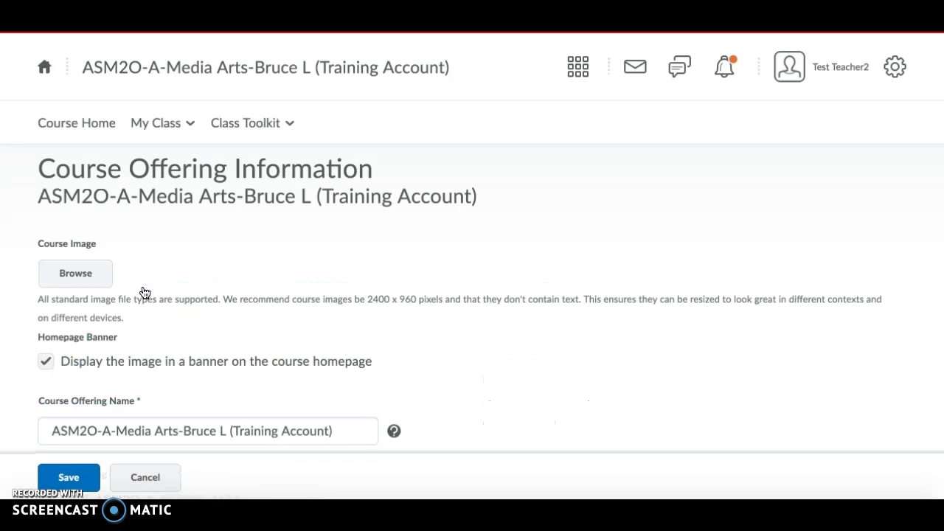
scroll(144, 292, "down", 3)
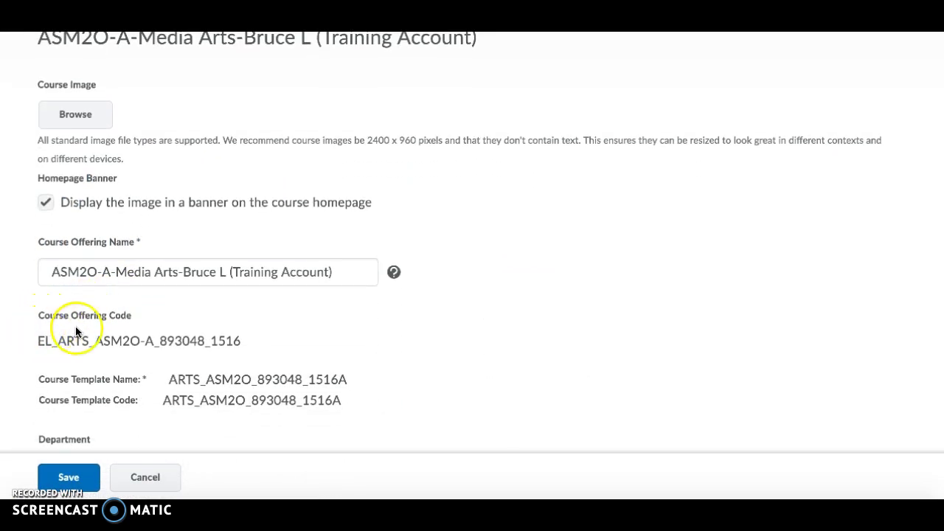
left_click_drag(243, 341, 36, 341)
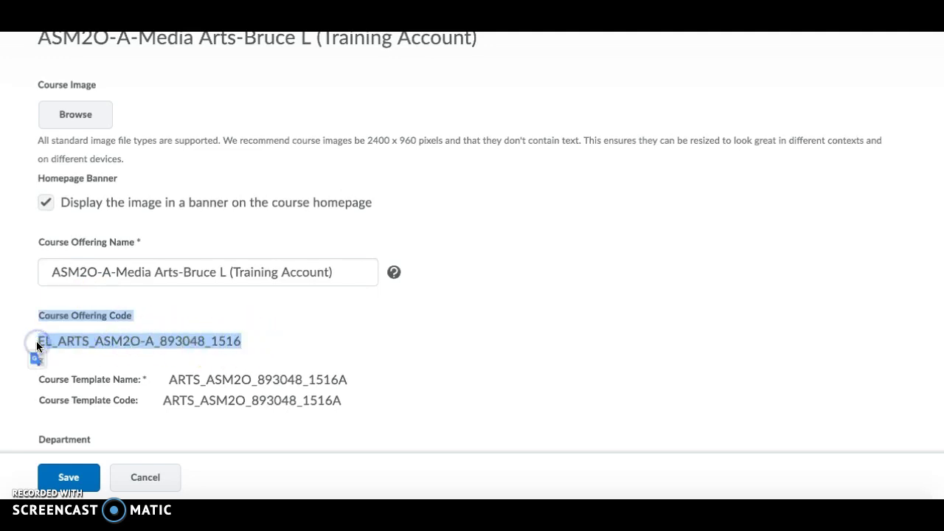
left_click(37, 340)
left_click_drag(239, 340, 39, 341)
key("super+c")
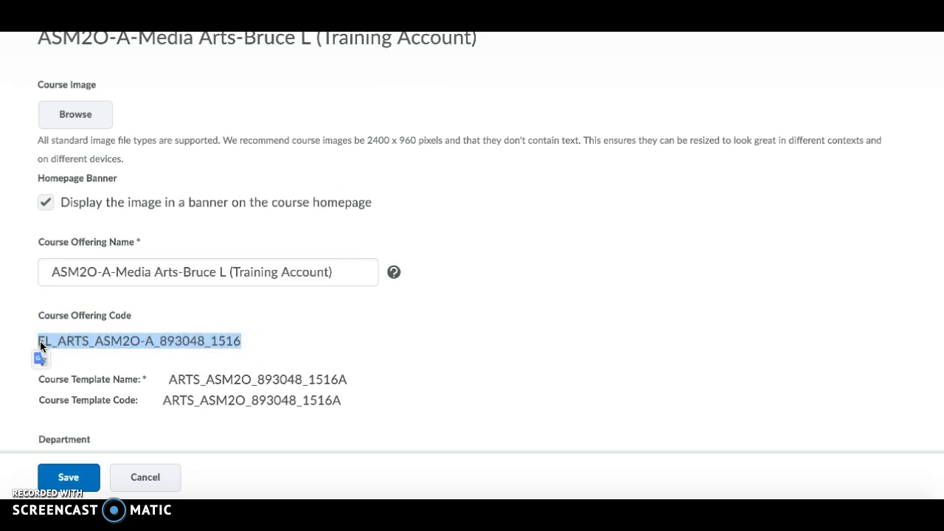
left_click(145, 478)
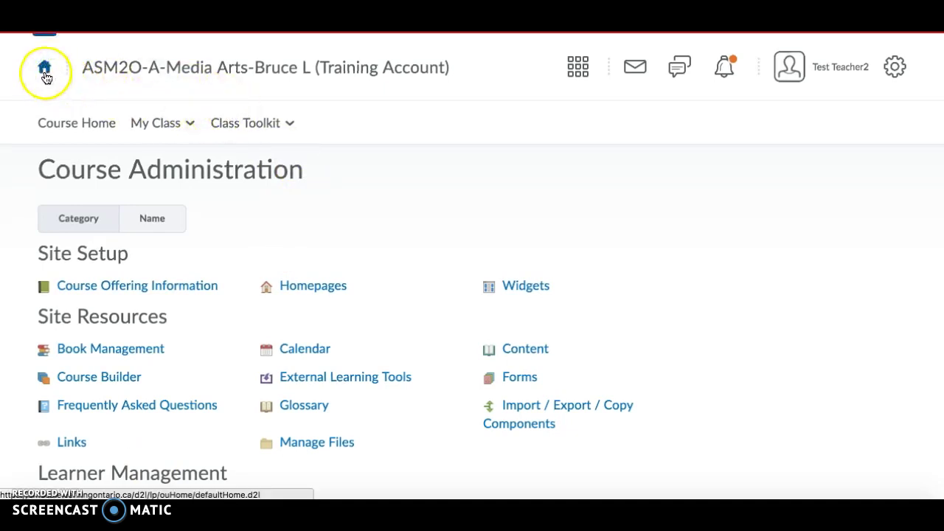
- Switch to the ASM2O-01 Media Arts course and open its Edit Course administration page
left_click(577, 71)
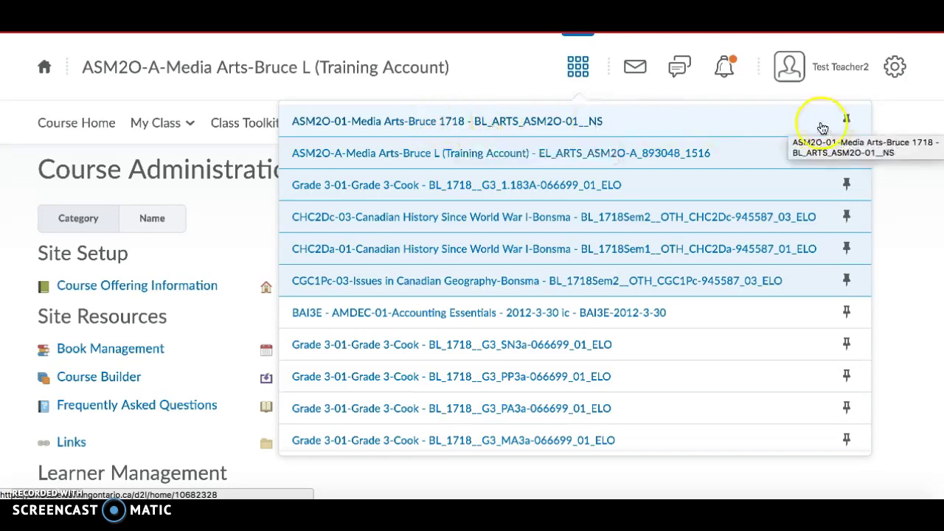
left_click(426, 124)
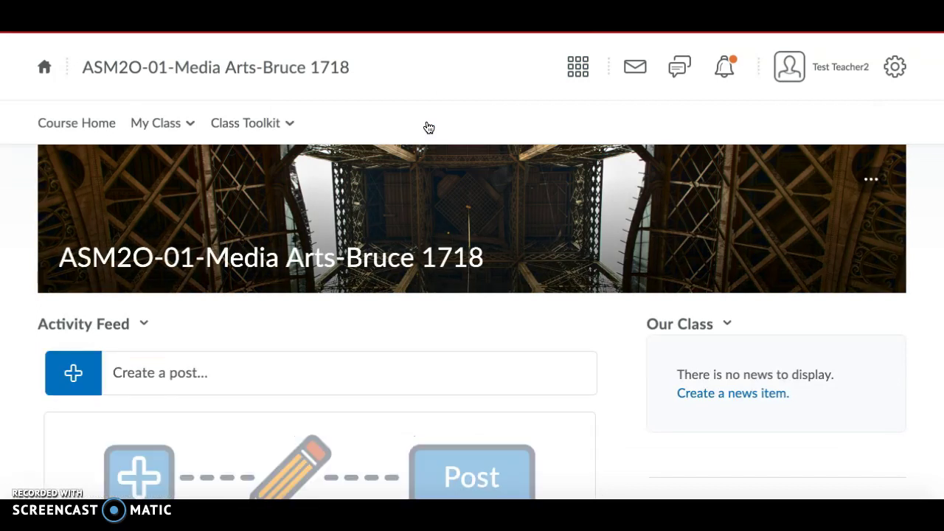
left_click(165, 127)
scroll(172, 310, "down", 3)
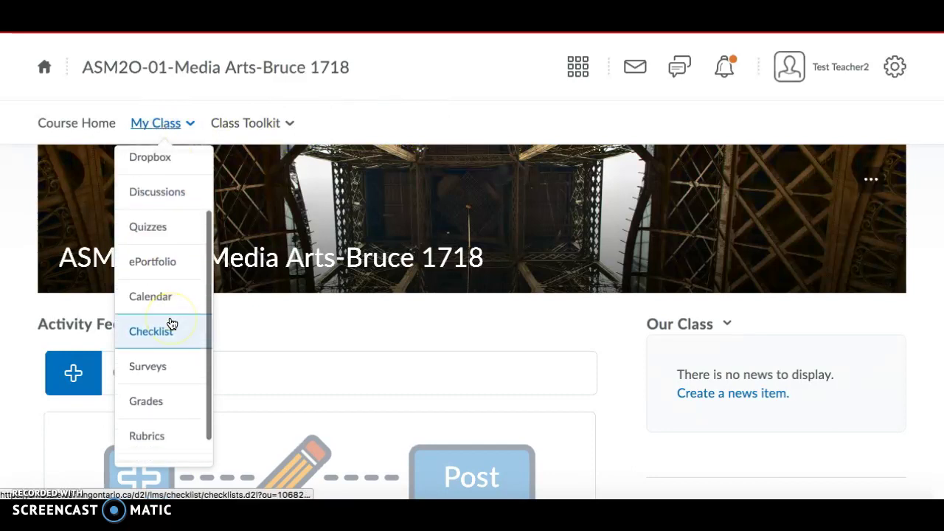
scroll(171, 324, "down", 1)
left_click(161, 438)
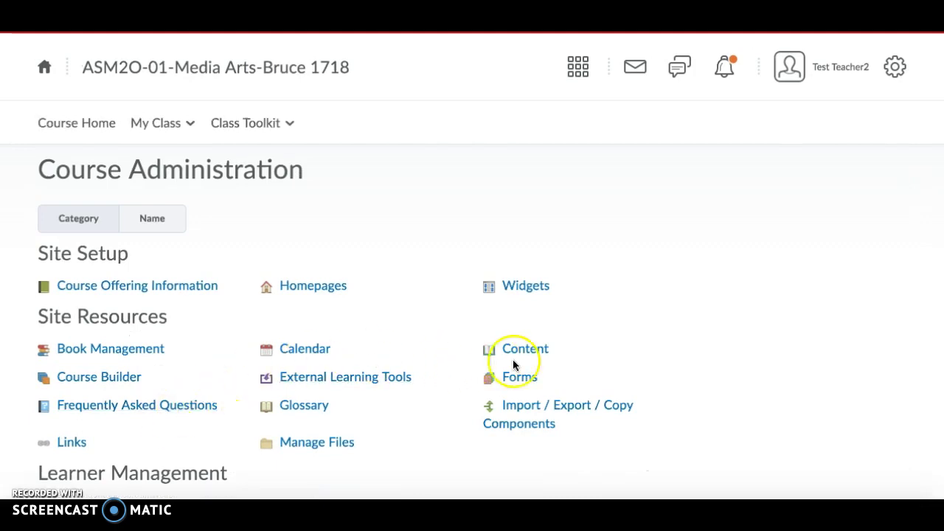
- Open Import/Export/Copy Components and paste the training course code into the offering search
left_click(555, 408)
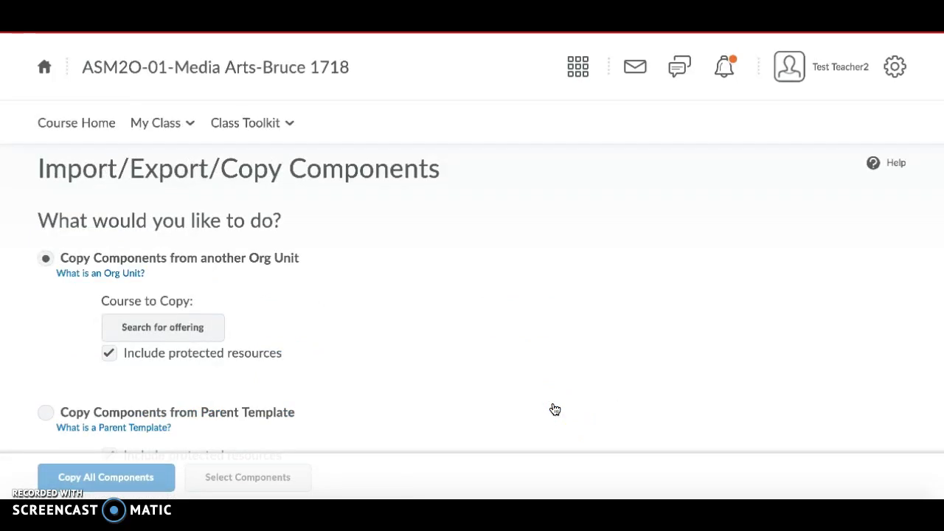
left_click(177, 335)
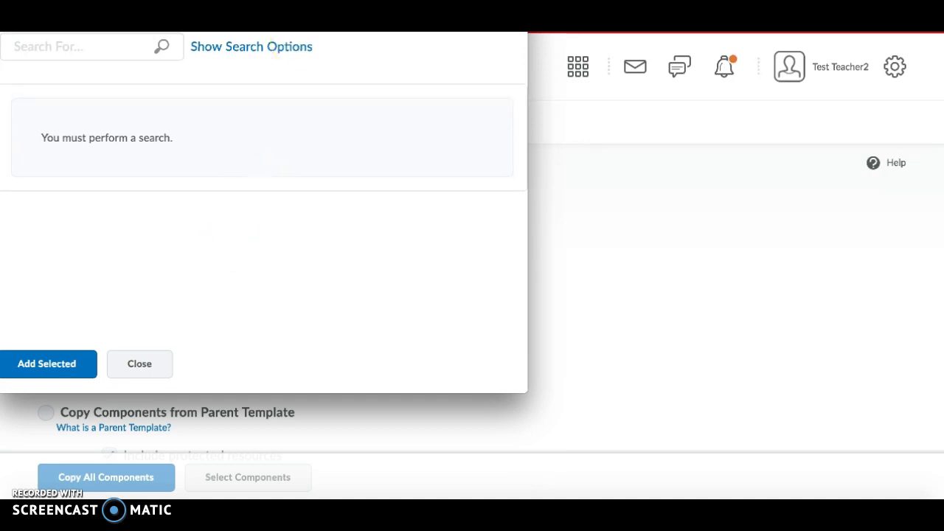
left_click_drag(270, 0, 273, 49)
left_click(67, 133)
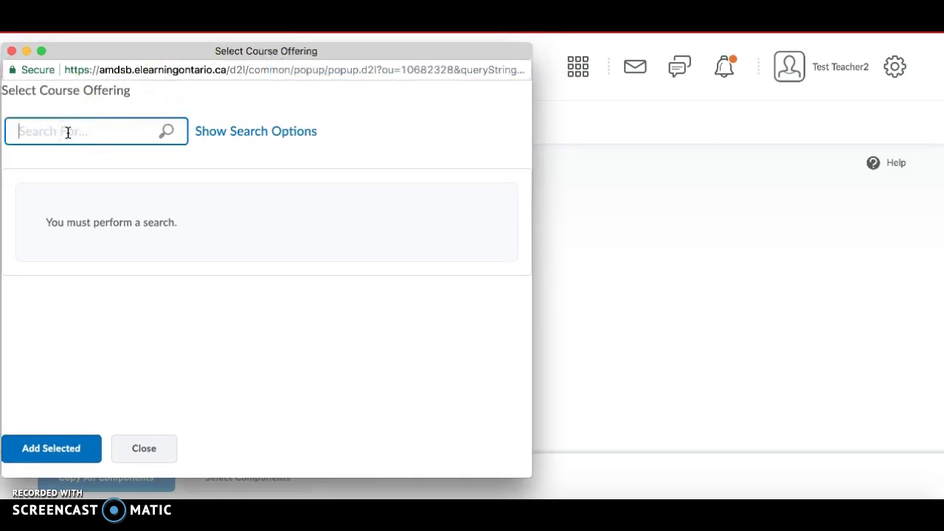
key("super+v")
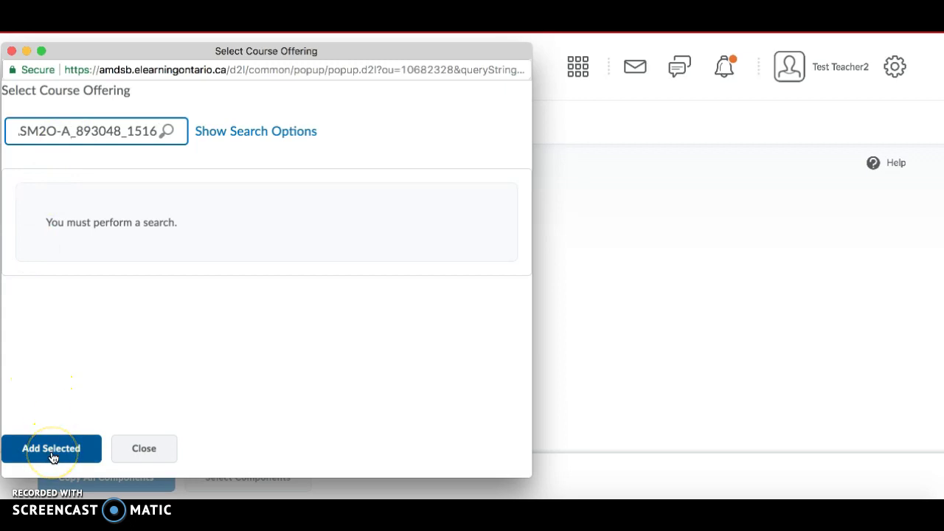
left_click(174, 207)
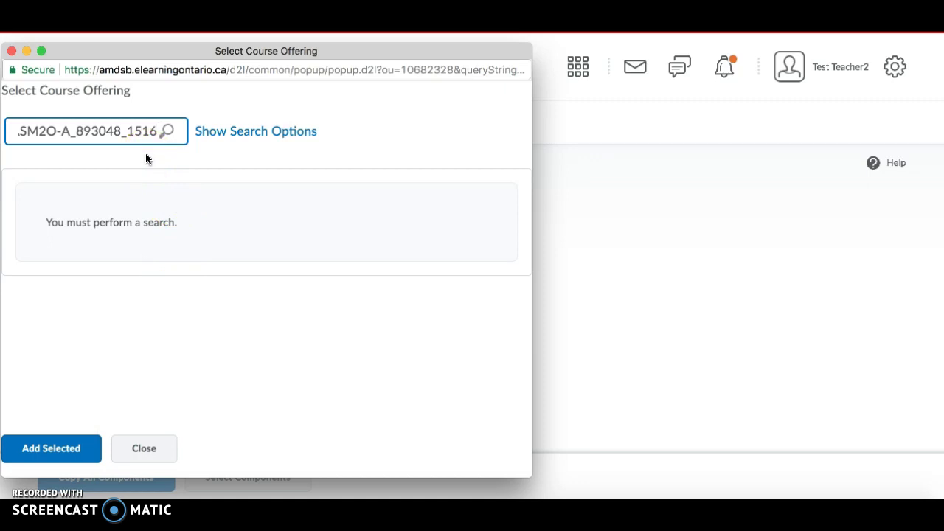
- Replace the search text with 'asm2o' and run the course offering search
left_click(68, 130)
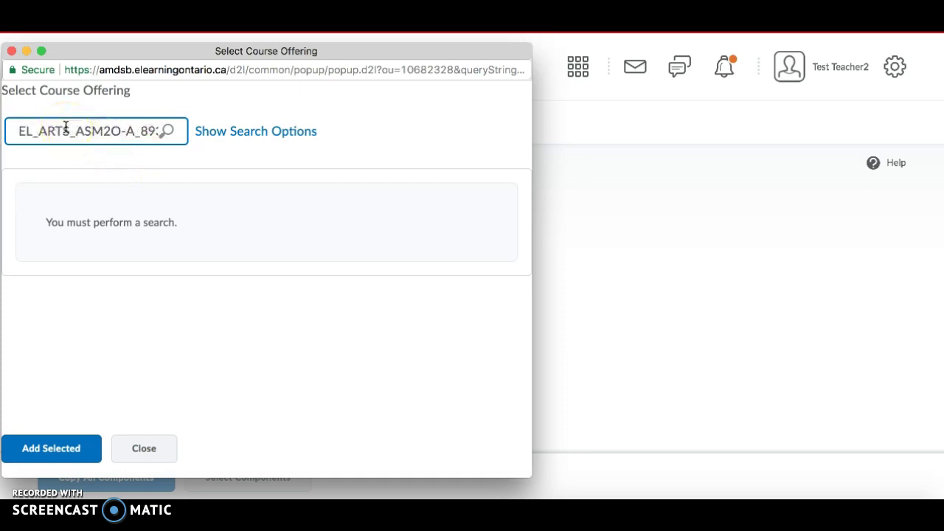
left_click(40, 131)
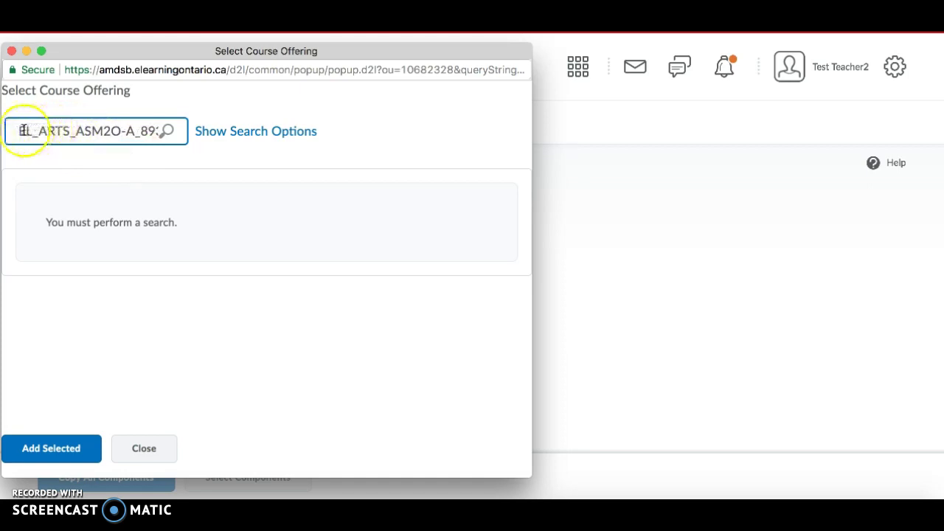
left_click_drag(19, 131, 172, 140)
key("BackSpace")
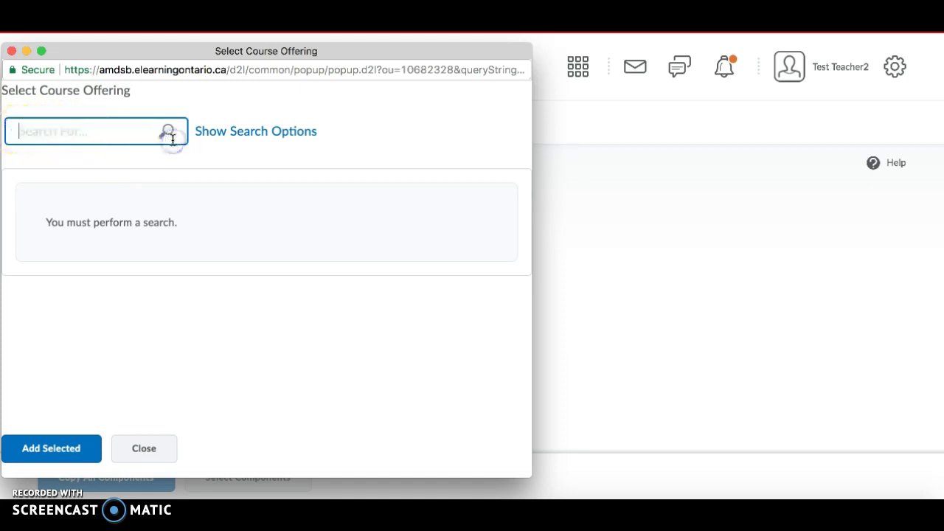
type("asm2o")
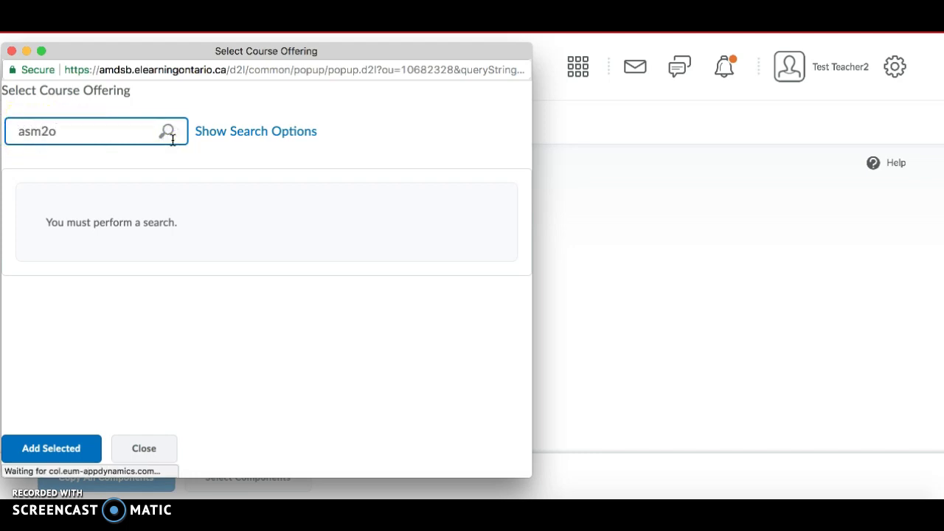
key("Return")
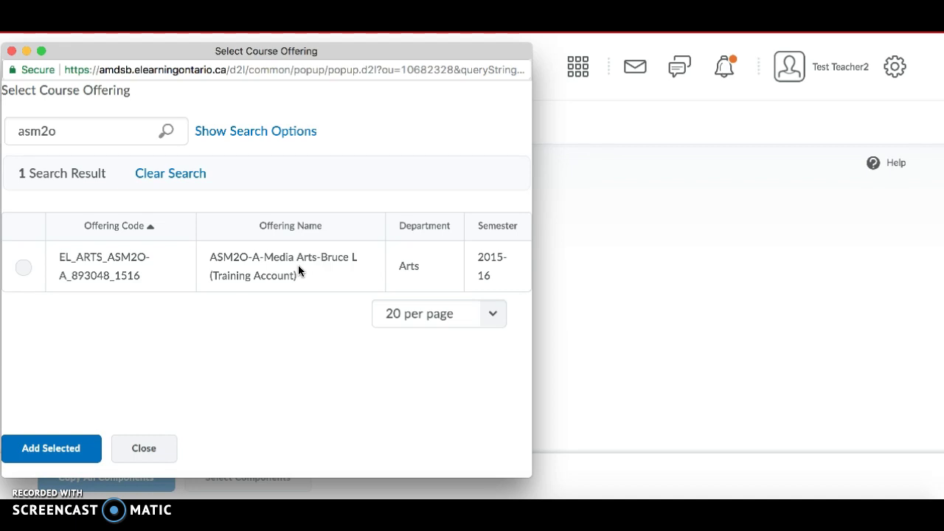
- Search by the full offering code and add the ASM2O-A Media Arts training course as copy source
double_click(79, 130)
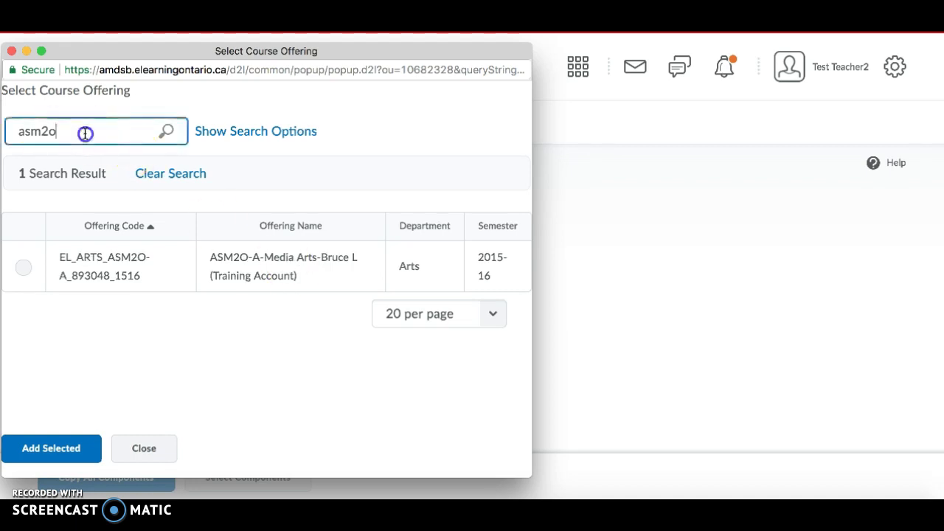
key("BackSpace")
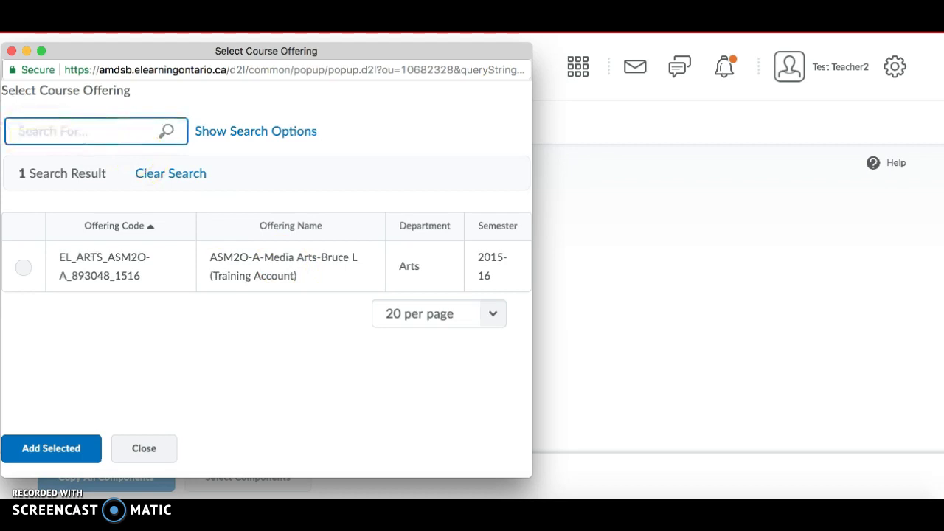
key("super+v")
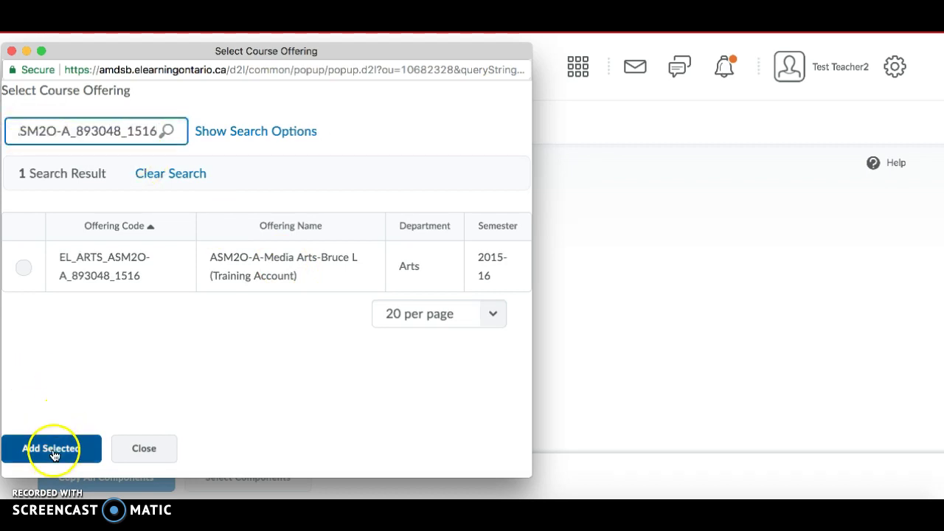
left_click(24, 270)
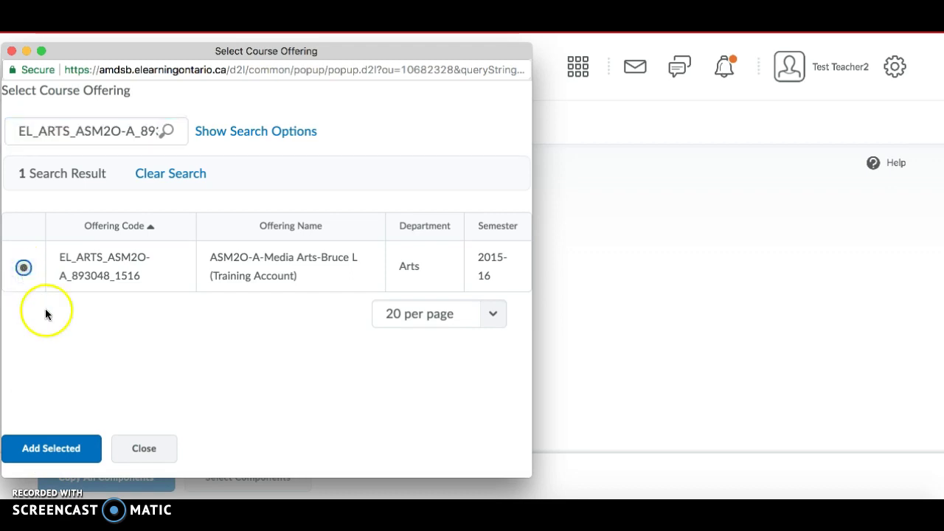
left_click(51, 448)
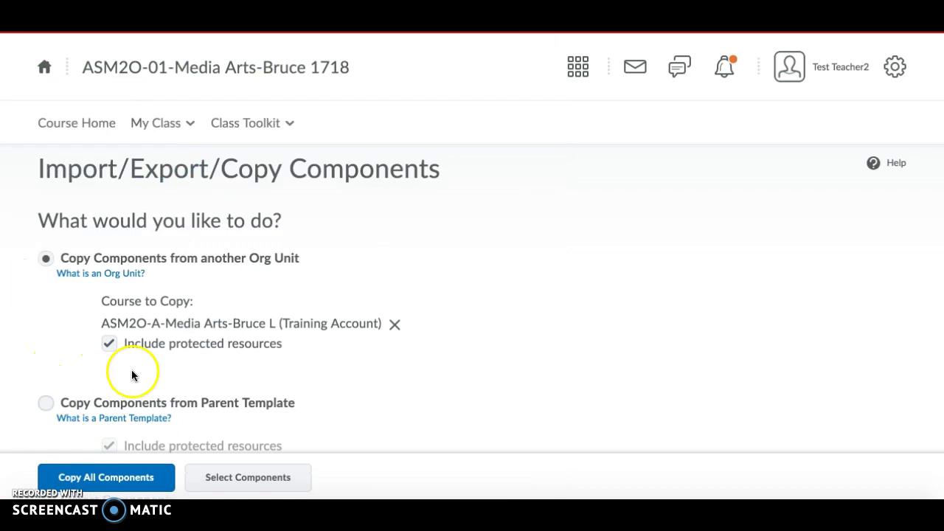
scroll(329, 339, "down", 1)
scroll(330, 339, "down", 1)
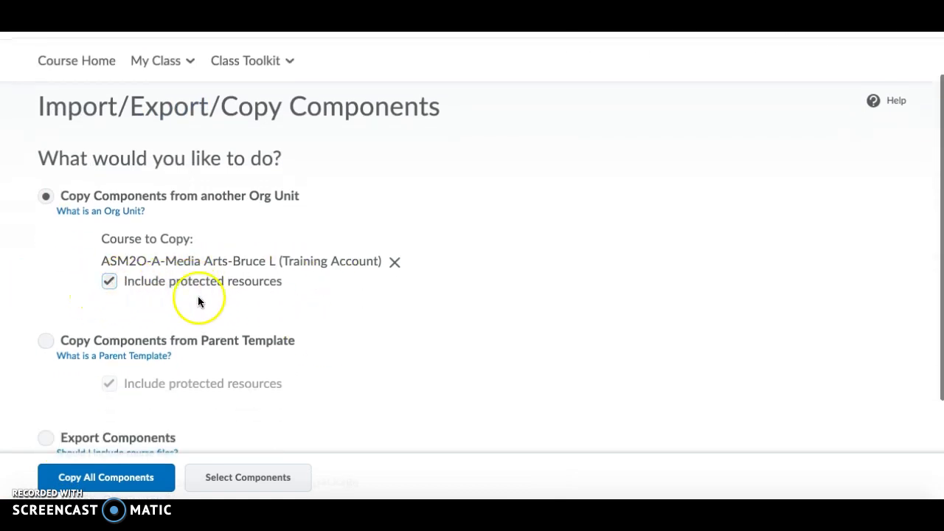
scroll(253, 303, "down", 2)
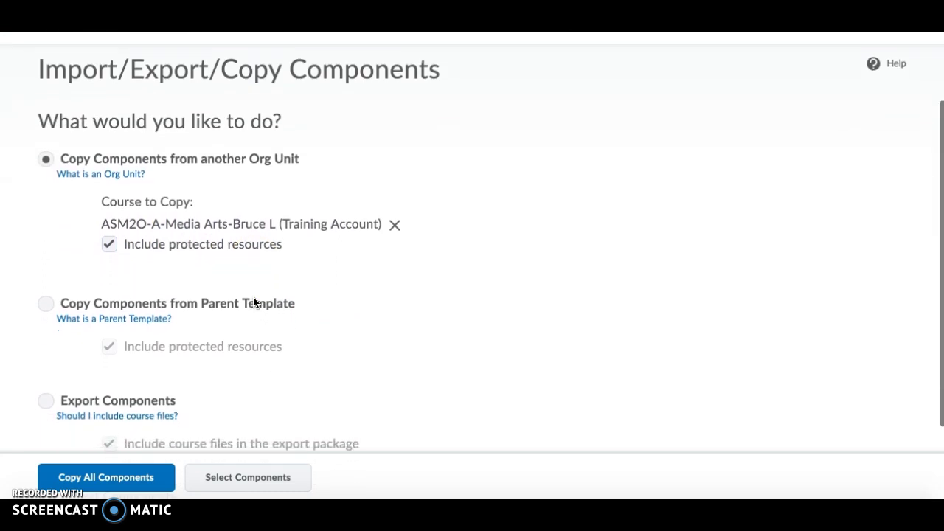
scroll(253, 303, "down", 1)
scroll(293, 331, "down", 1)
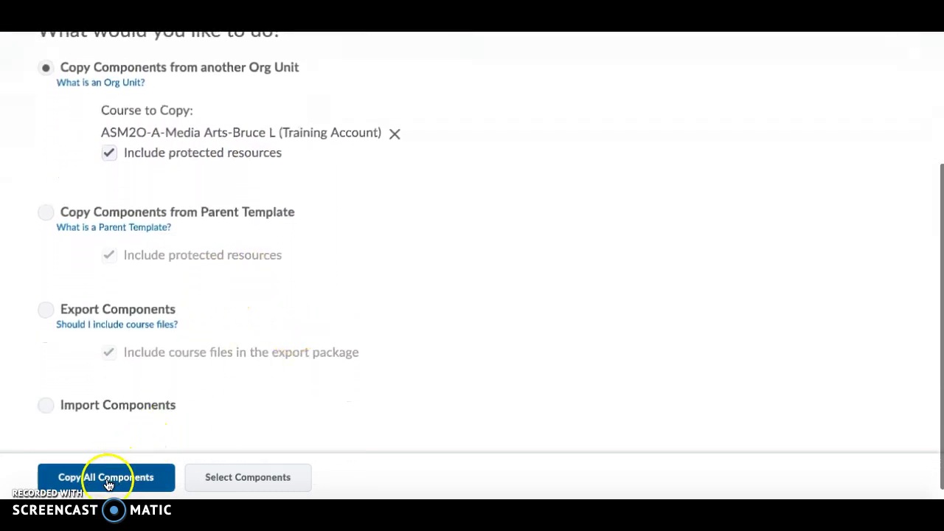
- Choose individual components to copy and adjust the Checklists and Content checkboxes
left_click(240, 483)
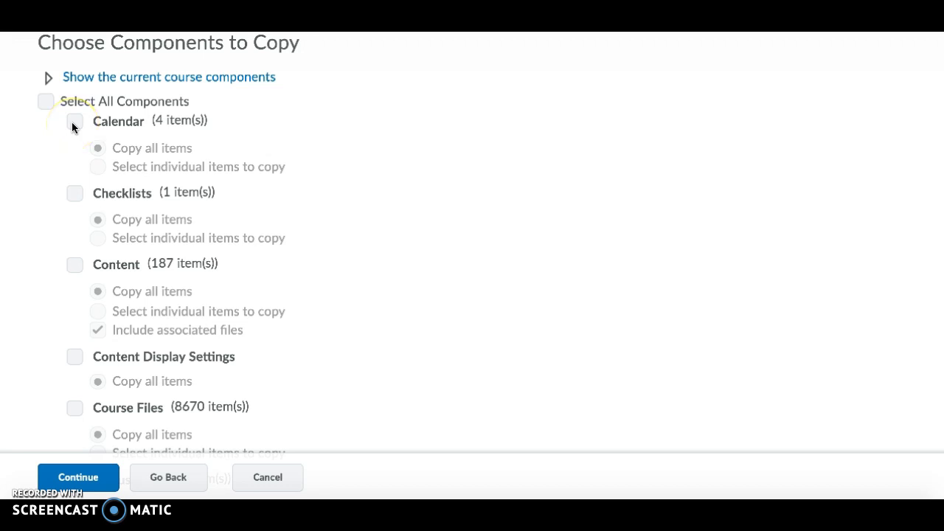
scroll(72, 128, "down", 1)
scroll(73, 128, "up", 1)
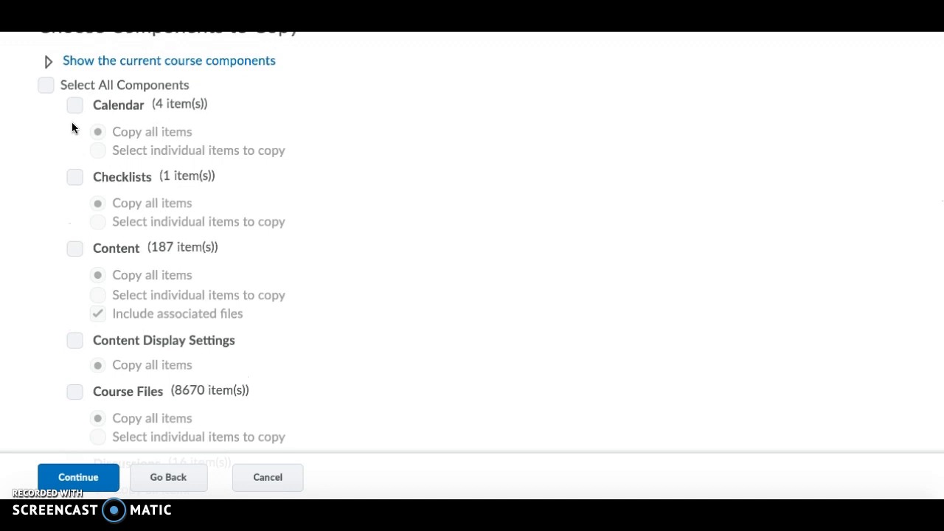
left_click(75, 178)
scroll(75, 178, "down", 2)
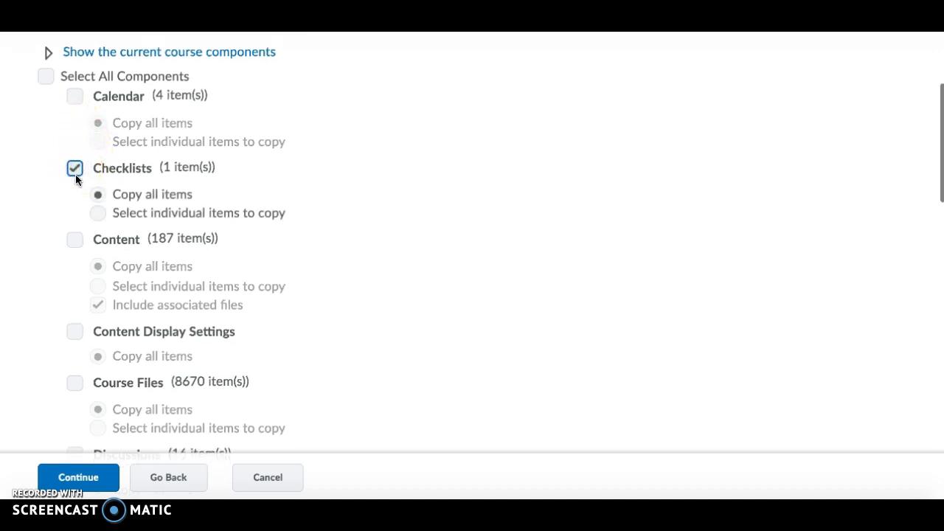
left_click(74, 197)
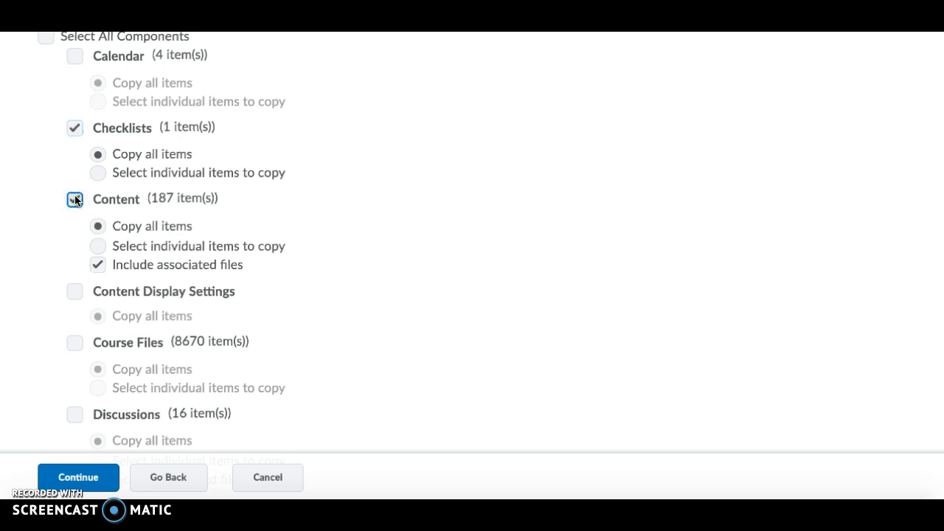
left_click(81, 127)
left_click(118, 154)
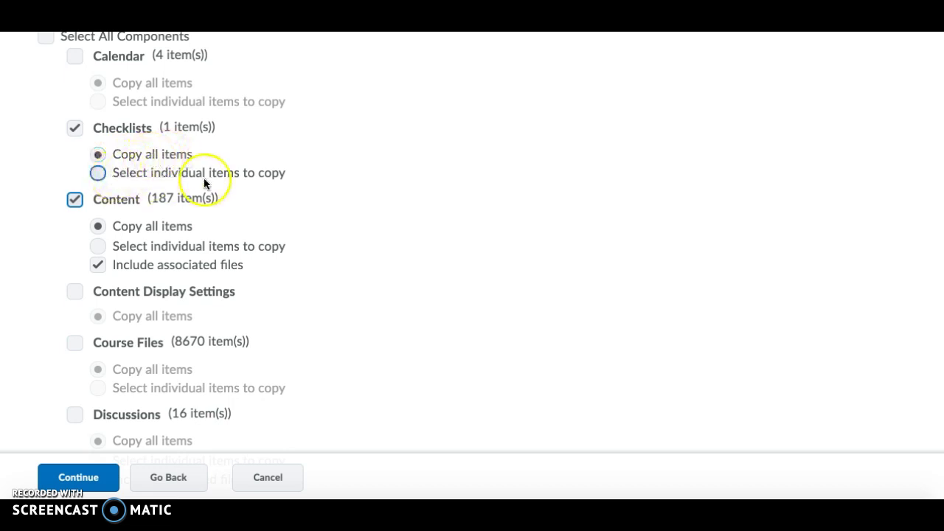
left_click(130, 132)
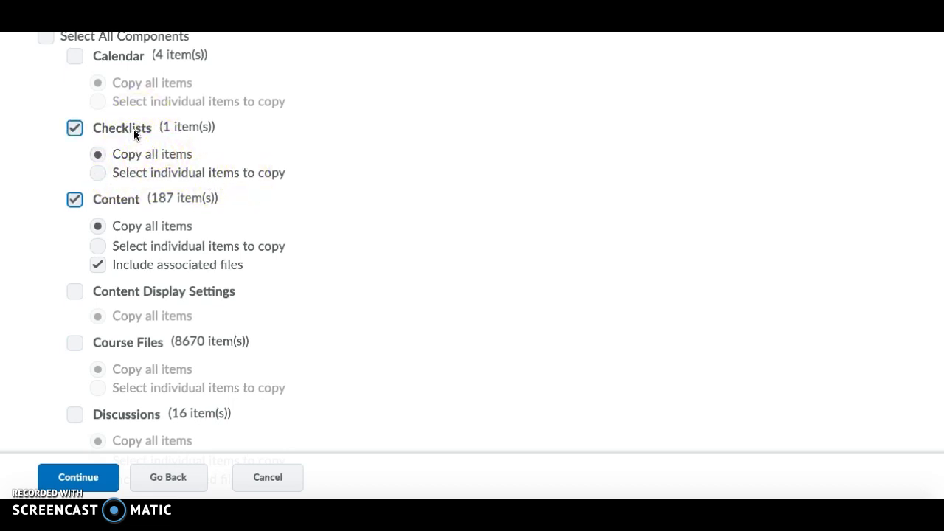
left_click(104, 171)
left_click(75, 199)
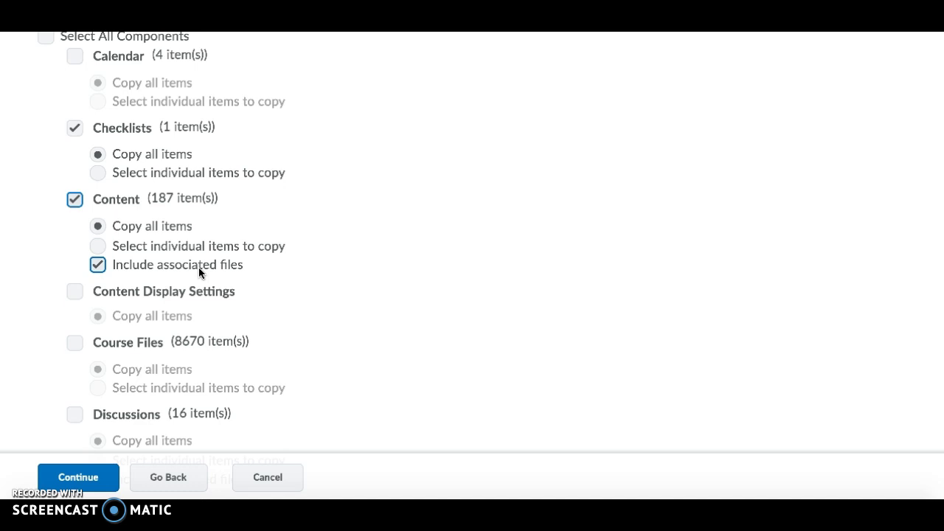
- Tick Content Display Settings, Course Files and Discussions to copy all items
scroll(198, 272, "down", 1)
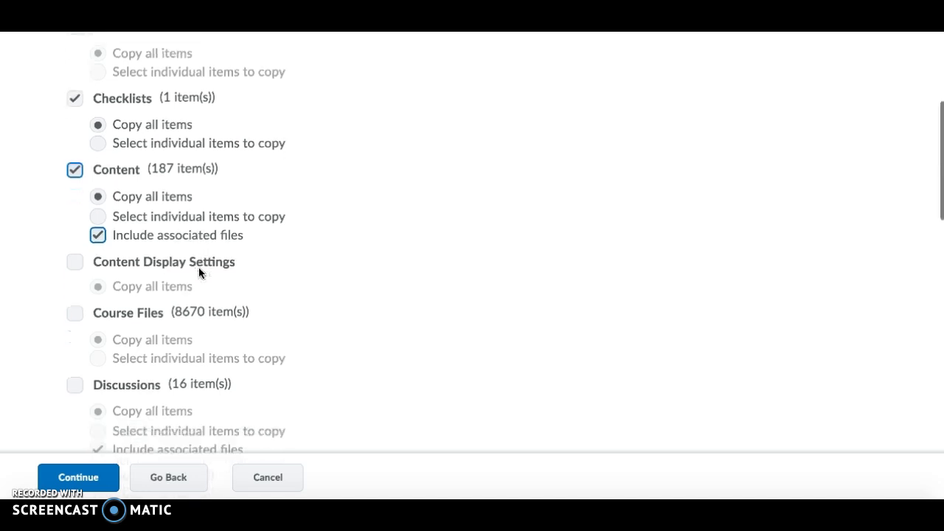
scroll(198, 272, "down", 1)
left_click(75, 231)
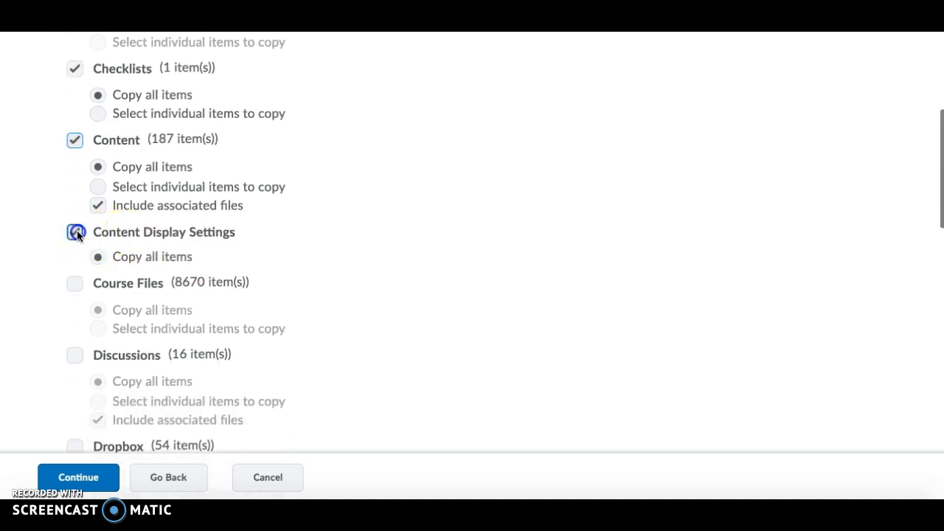
left_click(75, 284)
scroll(236, 265, "down", 3)
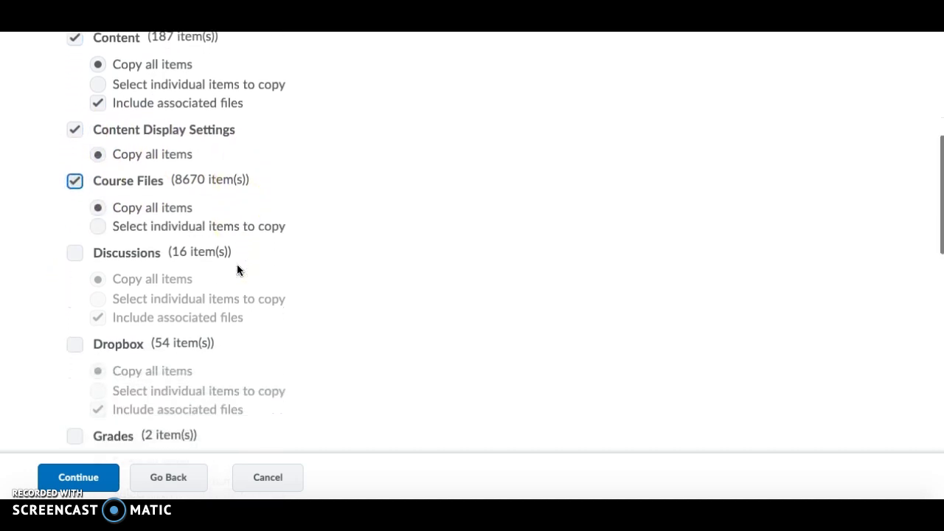
left_click(75, 252)
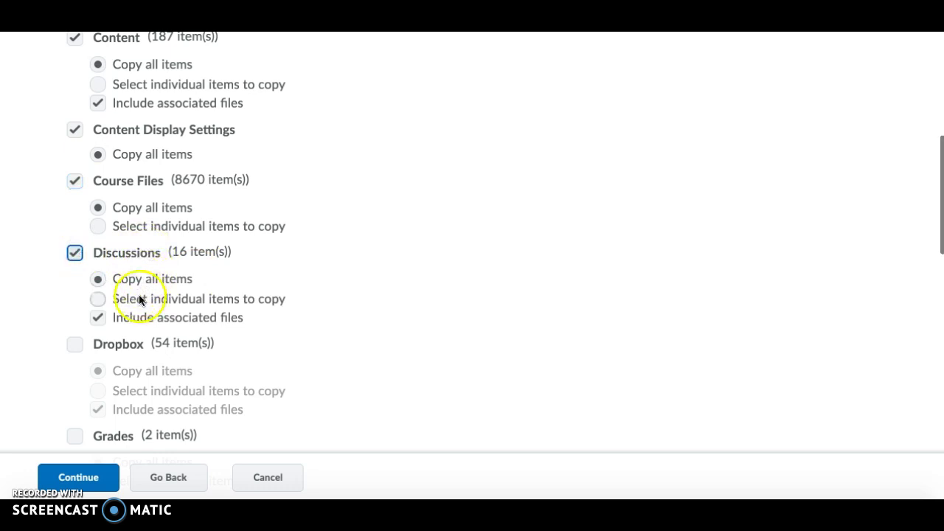
scroll(140, 324, "down", 1)
- Tick Dropbox, Grades and Grades Settings, keeping Copy all items
left_click(75, 284)
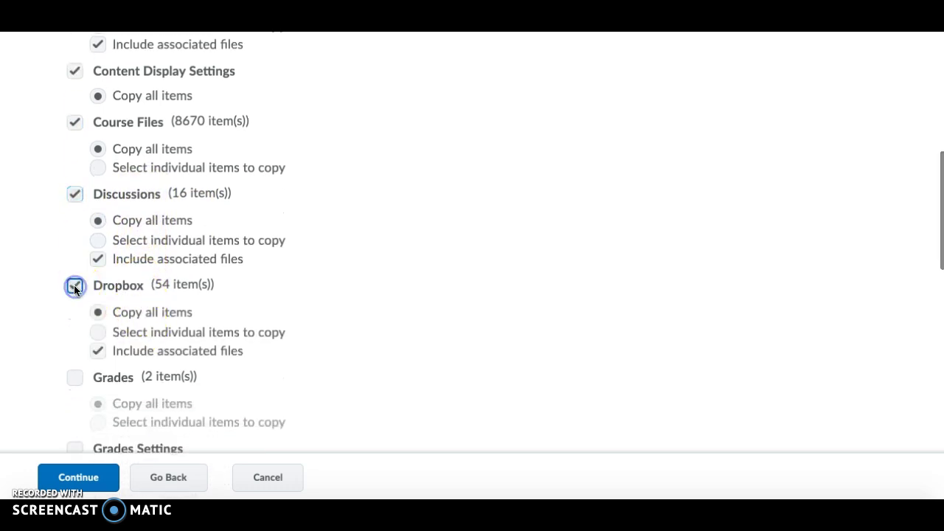
scroll(173, 309, "down", 3)
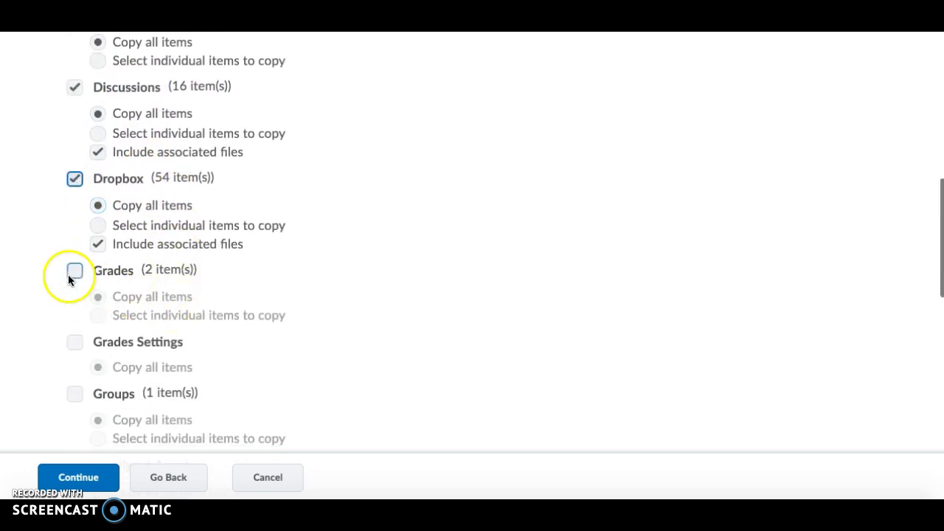
left_click(76, 271)
left_click(76, 342)
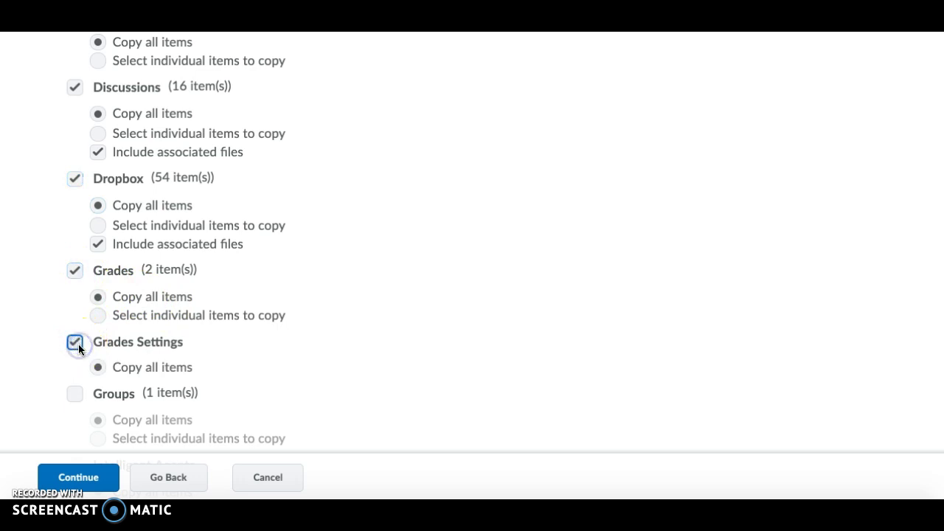
scroll(78, 344, "down", 2)
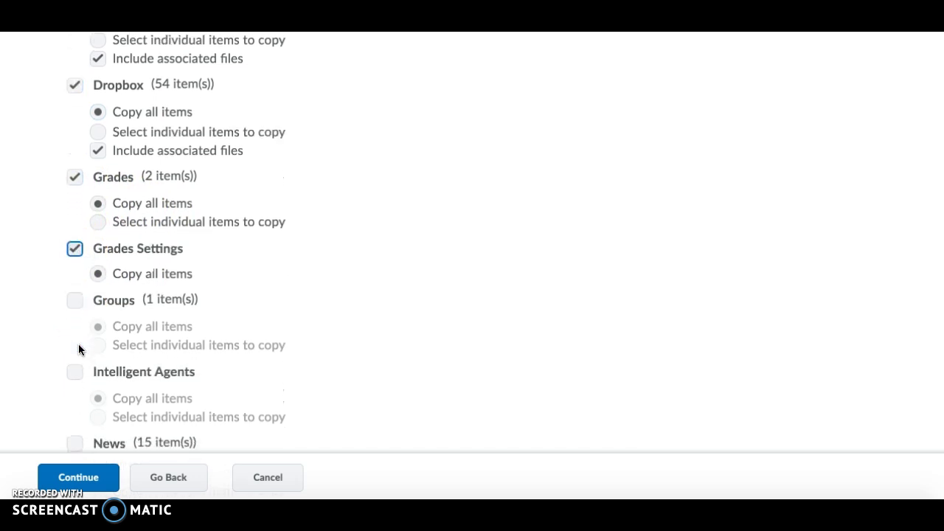
scroll(148, 305, "down", 3)
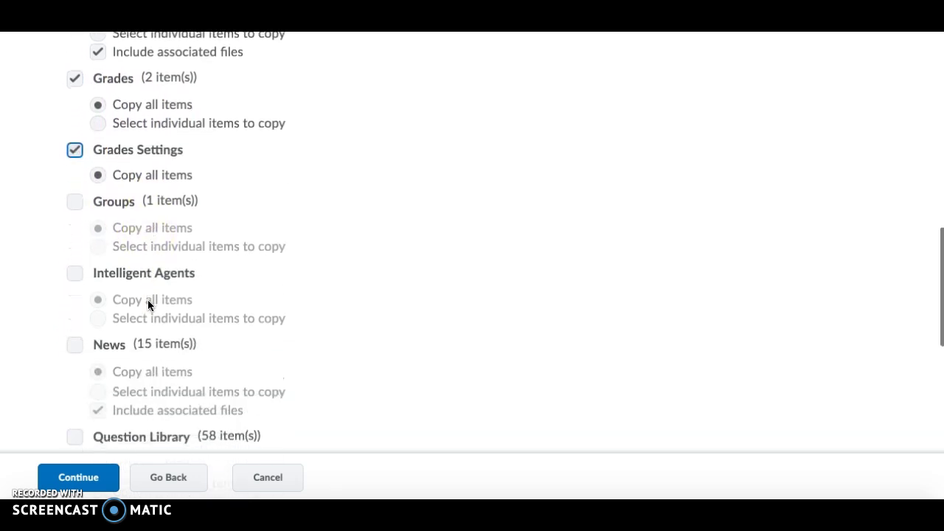
scroll(147, 303, "down", 2)
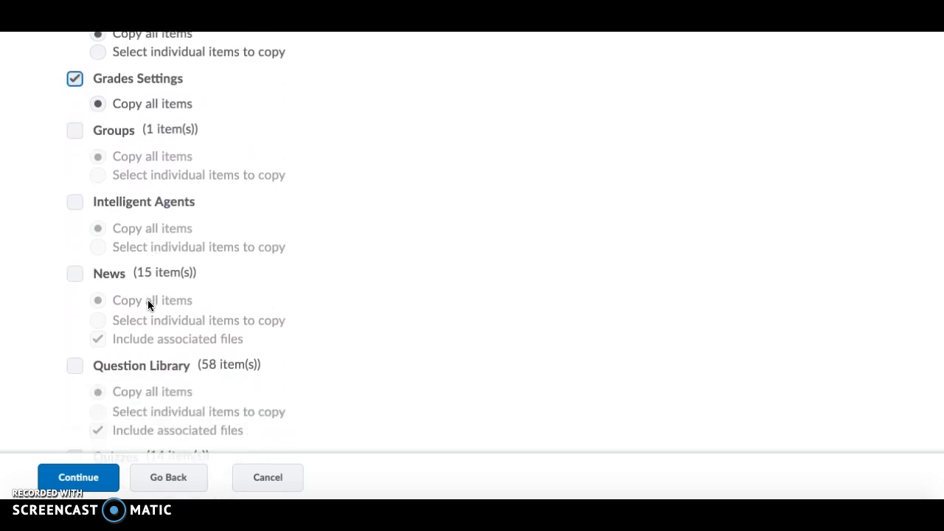
- Tick News, Quizzes and Release Conditions with Copy all items
scroll(148, 303, "down", 1)
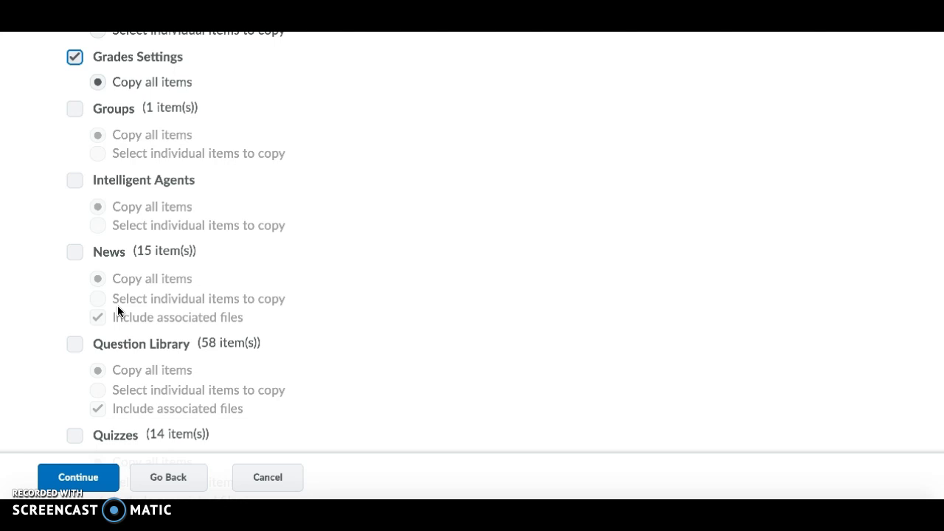
left_click(73, 252)
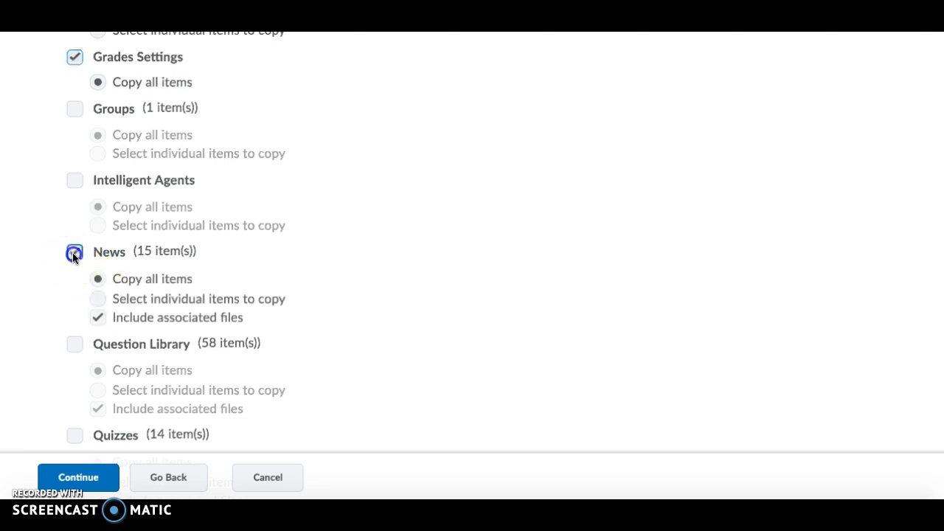
scroll(173, 326, "down", 3)
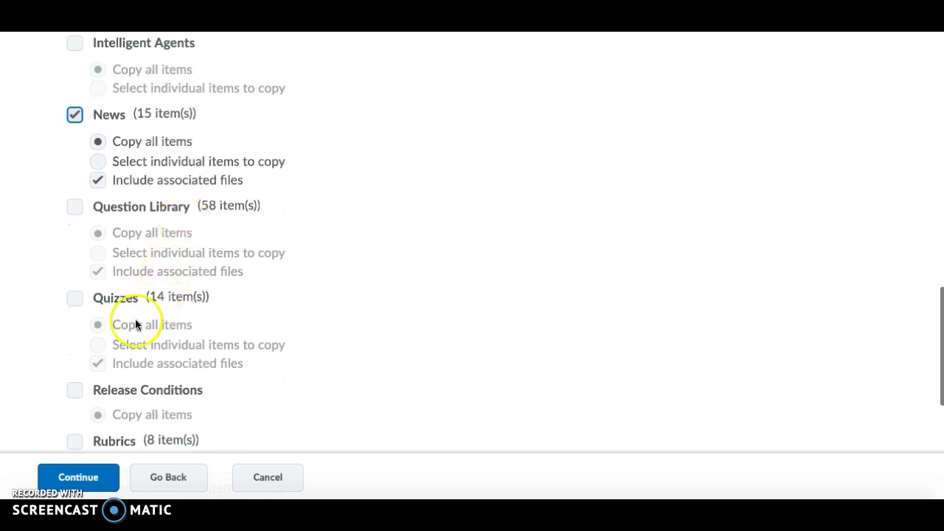
left_click(74, 298)
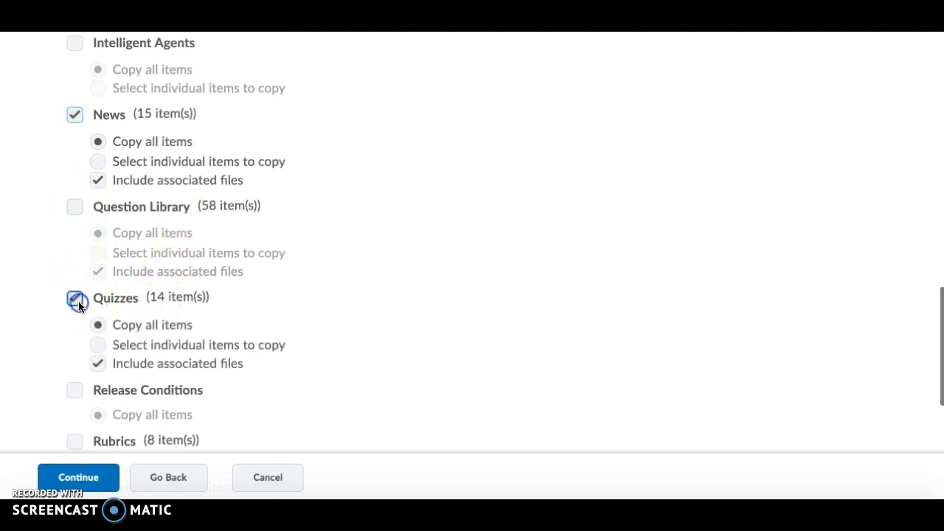
scroll(164, 306, "down", 1)
scroll(164, 310, "down", 2)
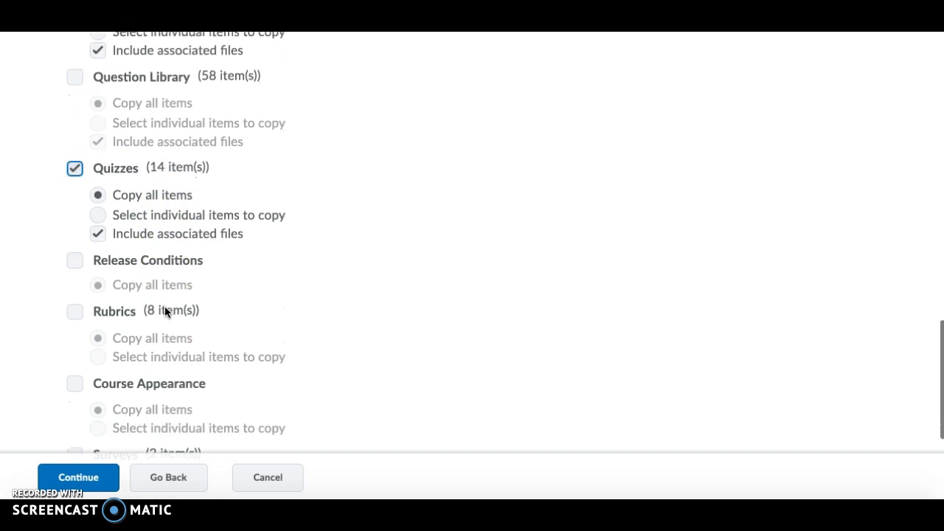
left_click(76, 259)
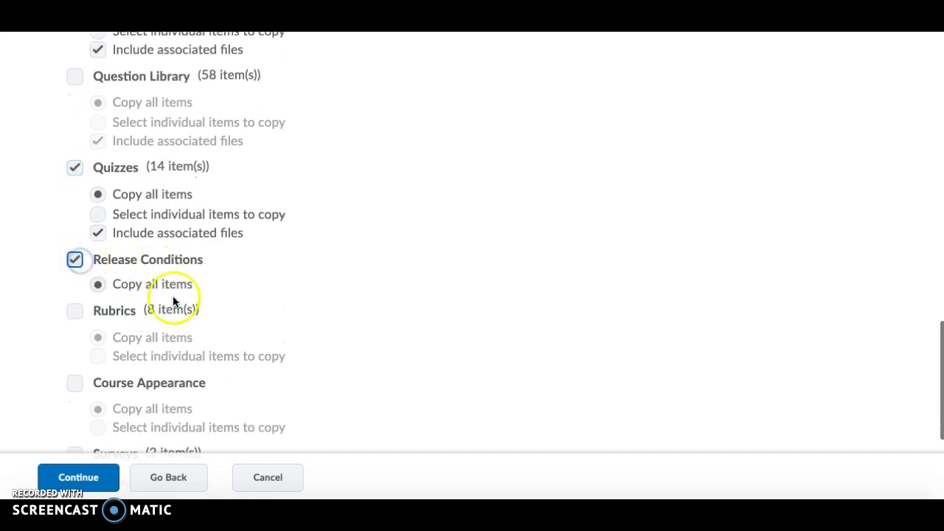
- Tick Rubrics, Surveys and Tool Display Names with Copy all items
scroll(172, 297, "down", 1)
scroll(173, 299, "down", 1)
left_click(74, 247)
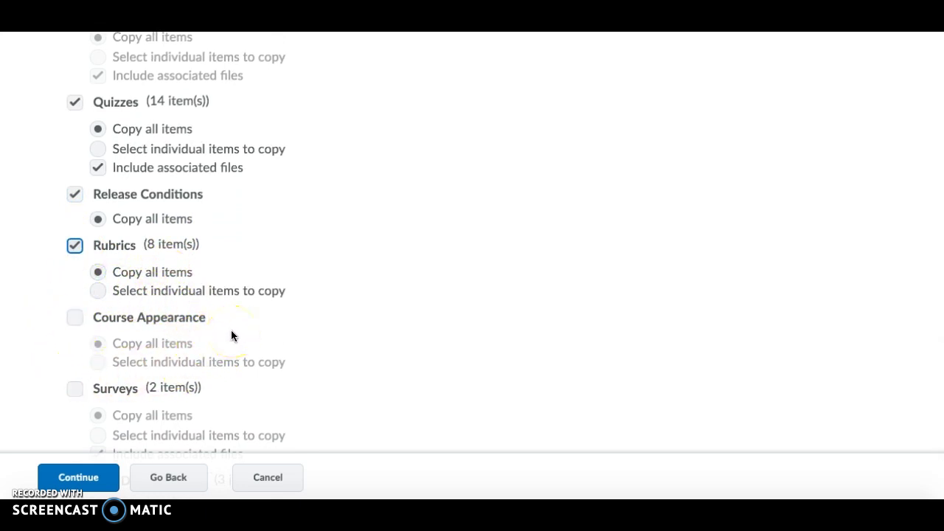
scroll(231, 331, "down", 2)
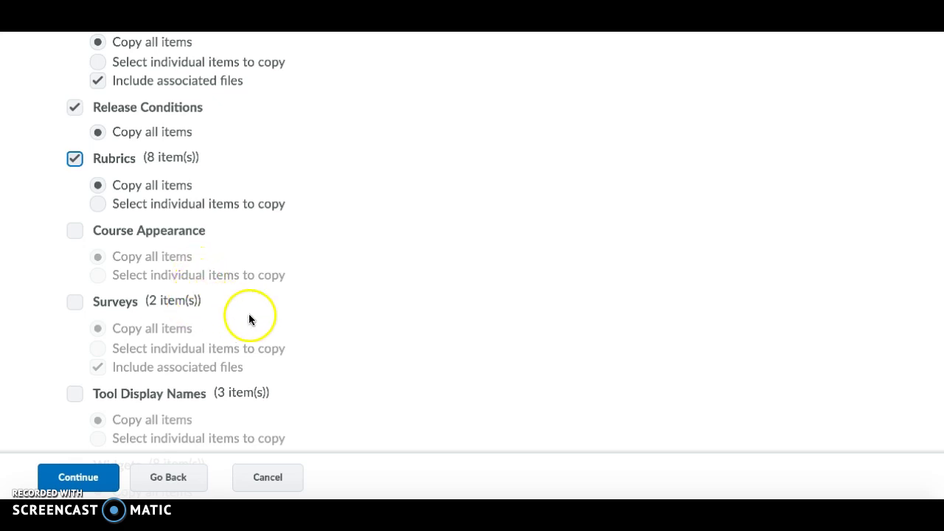
scroll(236, 316, "down", 1)
left_click(75, 266)
left_click(75, 359)
scroll(75, 362, "down", 1)
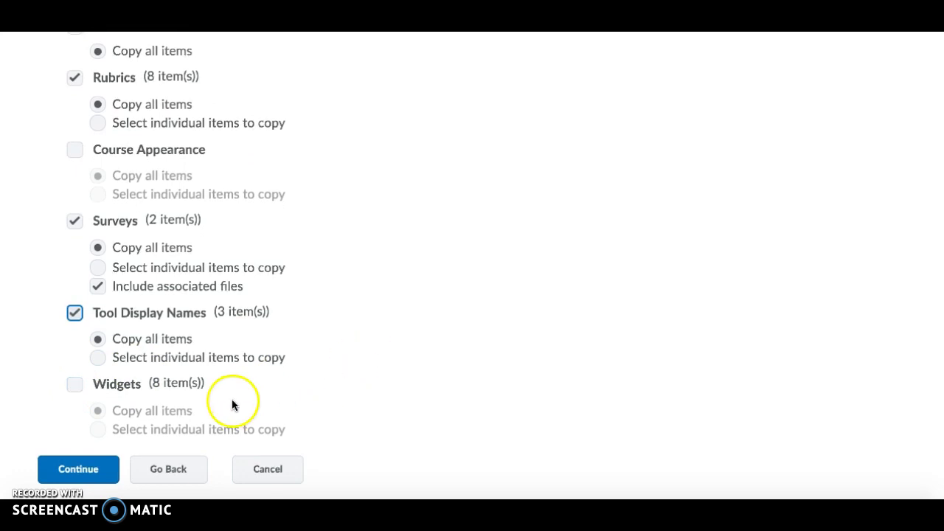
- Confirm the component list and finish the copy, completed Aug 29, 2017 at 11:24 AM
left_click(80, 476)
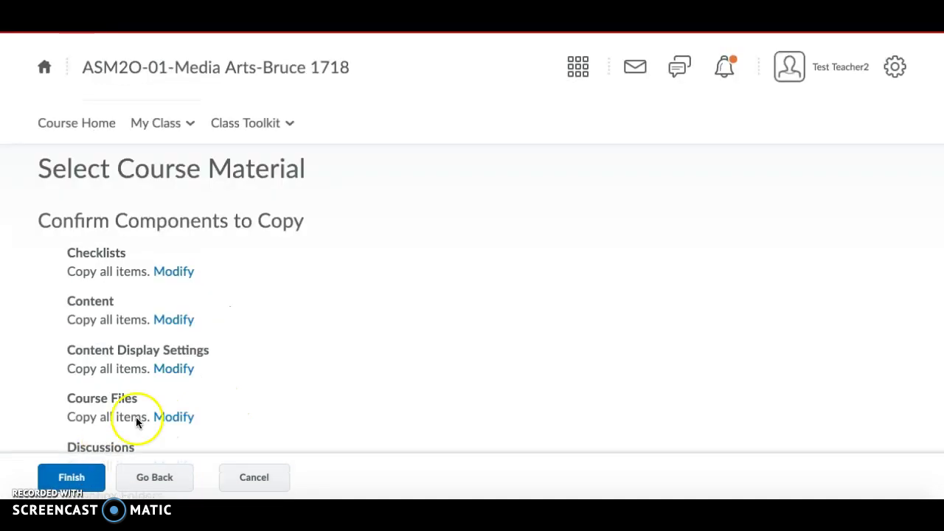
scroll(171, 388, "down", 2)
scroll(170, 388, "down", 5)
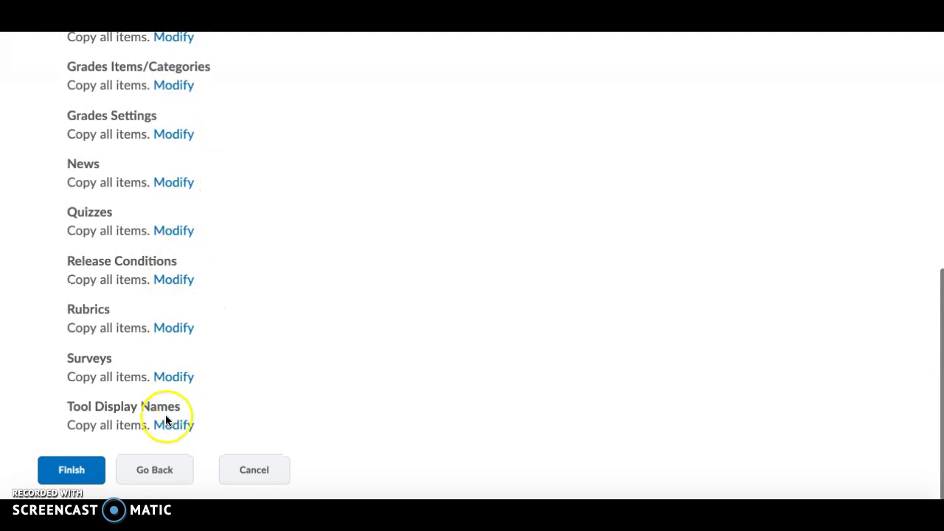
left_click(74, 471)
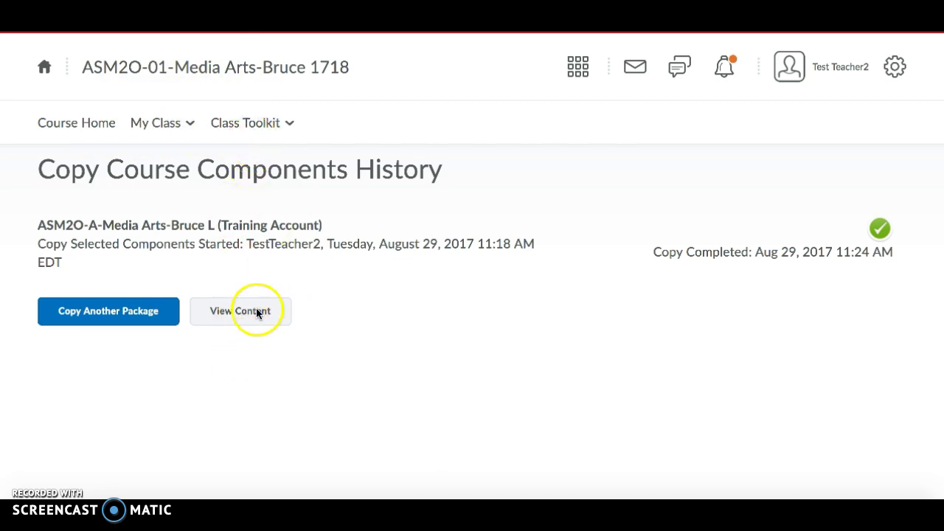
- From the course home, open My Class > Content and then Unit 1: Exploring Media Arts
left_click(214, 71)
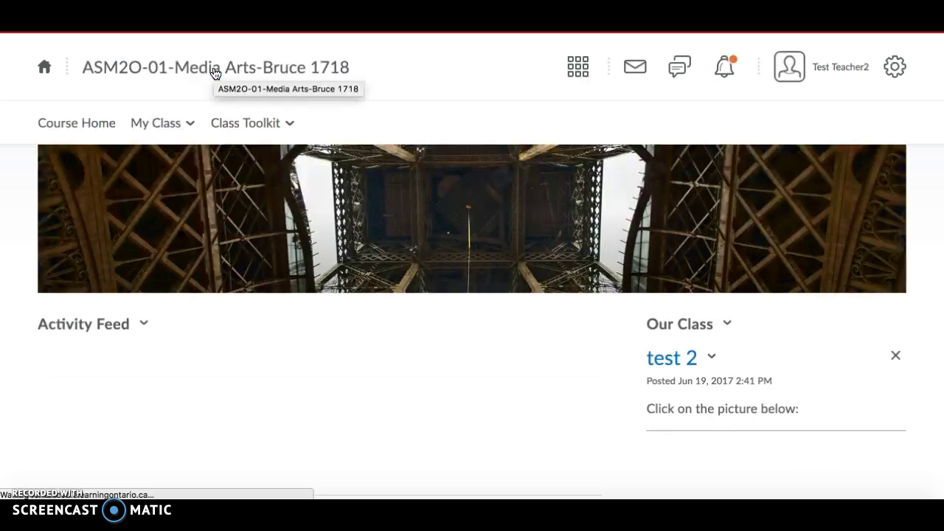
scroll(310, 360, "down", 1)
scroll(310, 360, "down", 4)
scroll(309, 360, "up", 4)
left_click(161, 123)
left_click(151, 204)
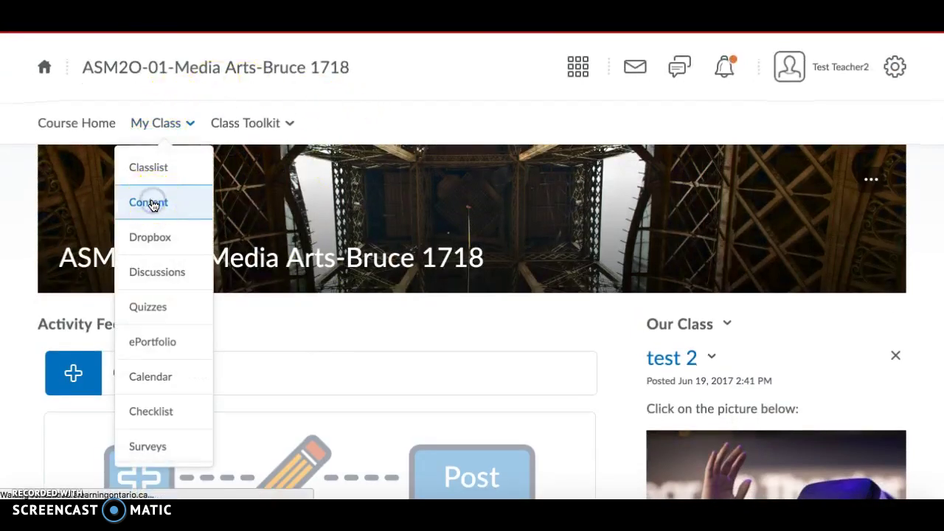
scroll(105, 373, "down", 3)
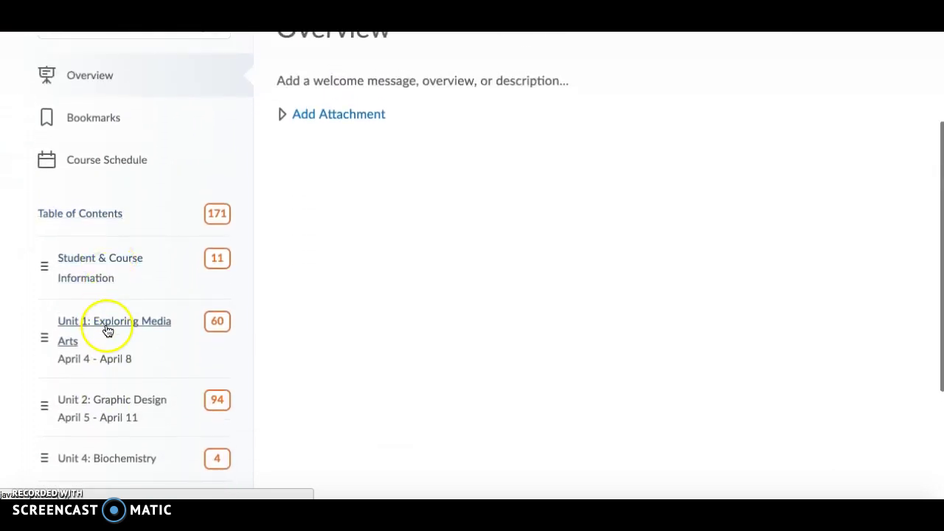
left_click(126, 325)
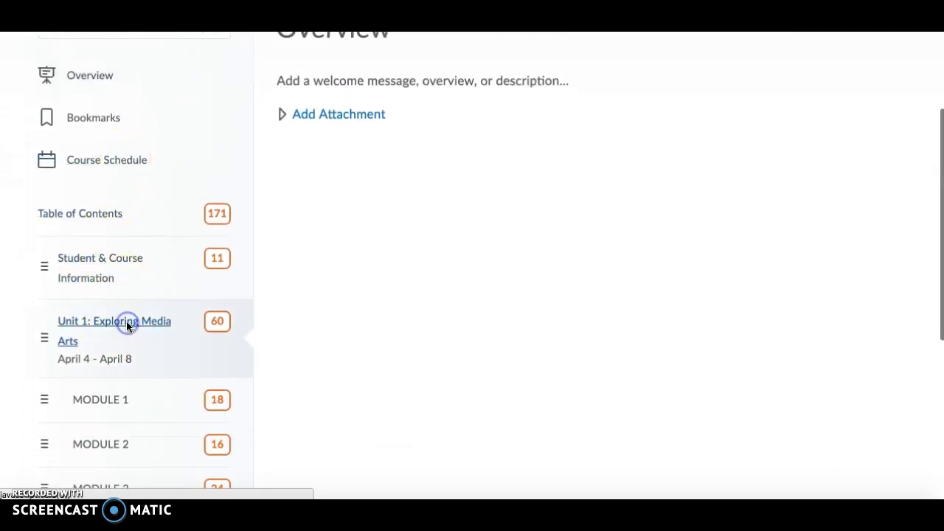
- Review the Unit 1 modules, then return to the ASM2O-01 Media Arts home page
scroll(413, 284, "down", 4)
scroll(411, 284, "down", 6)
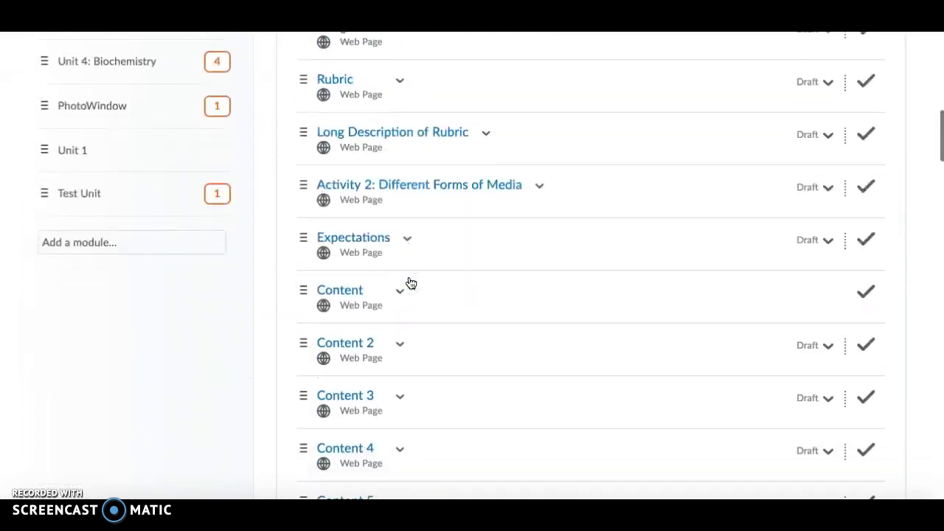
scroll(409, 284, "up", 11)
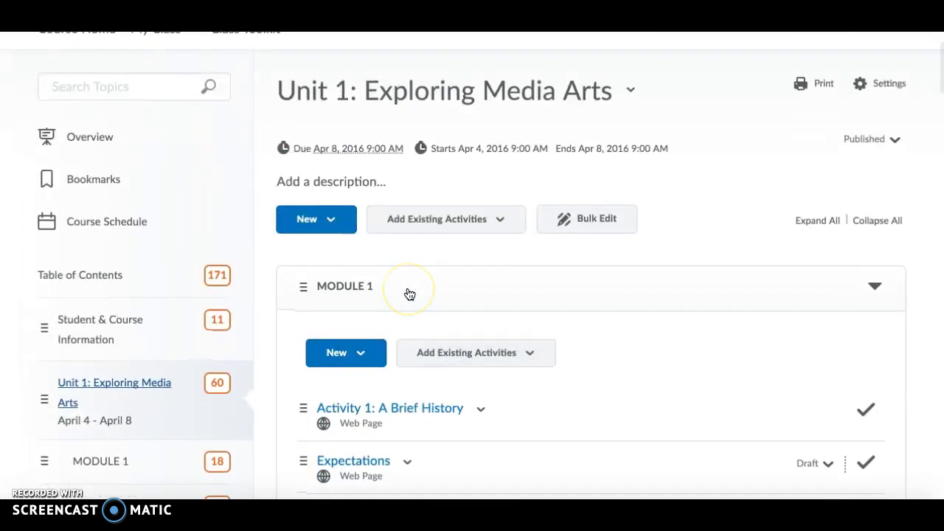
scroll(409, 294, "up", 2)
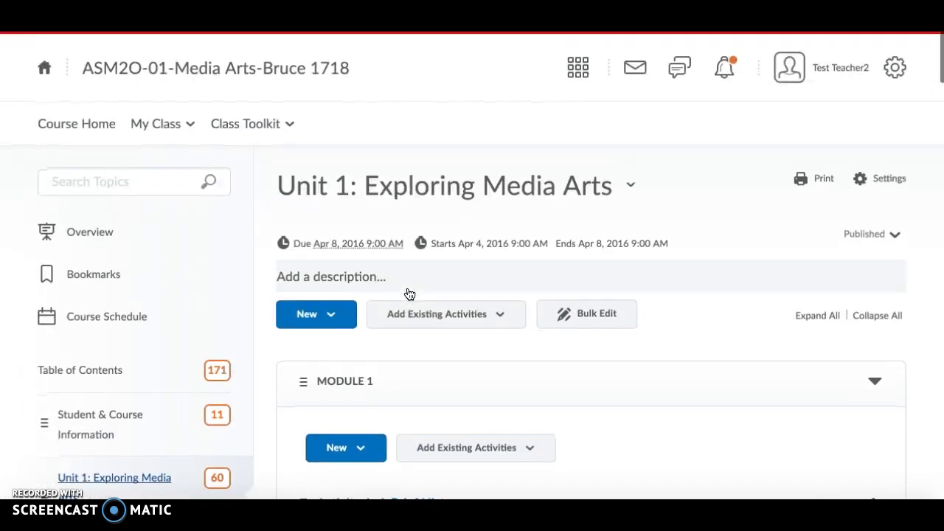
left_click(229, 71)
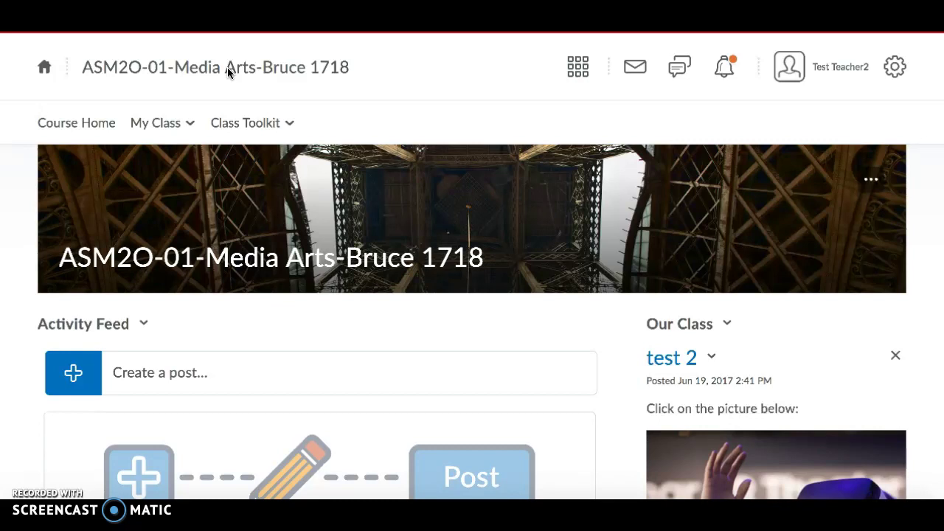
scroll(227, 67, "down", 6)
scroll(227, 67, "down", 1)
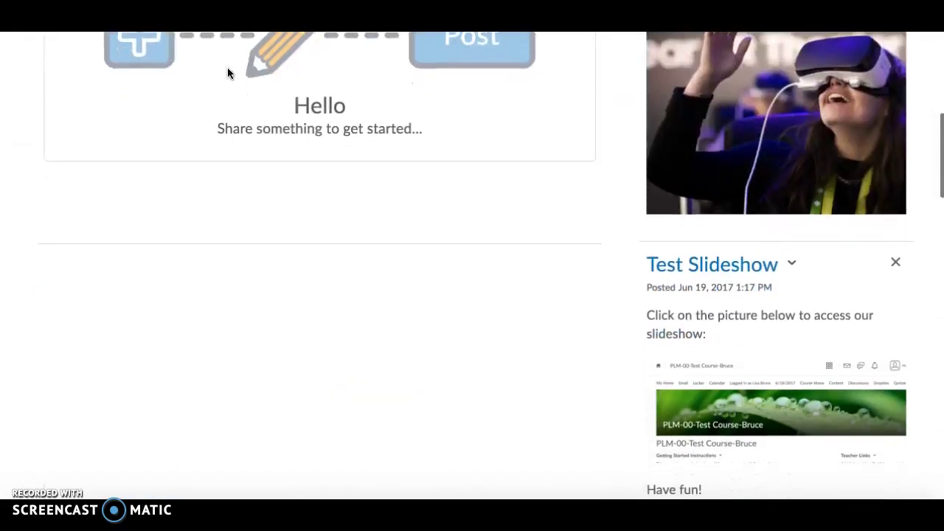
scroll(227, 67, "up", 5)
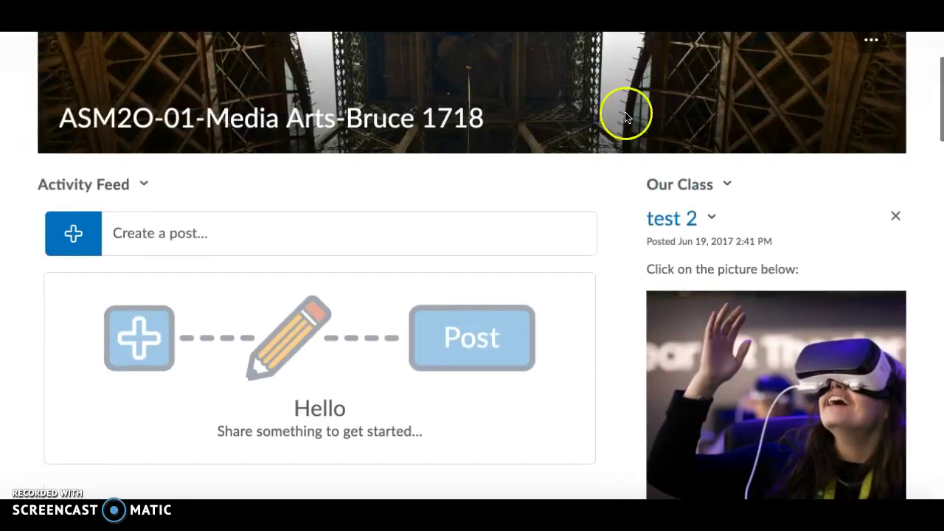
left_click(727, 185)
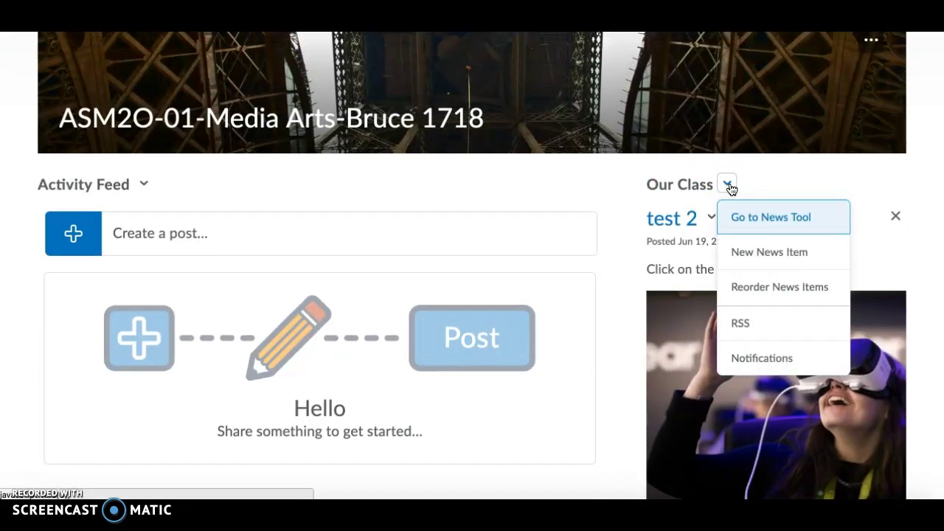
left_click(762, 175)
scroll(826, 192, "down", 1)
scroll(826, 191, "down", 15)
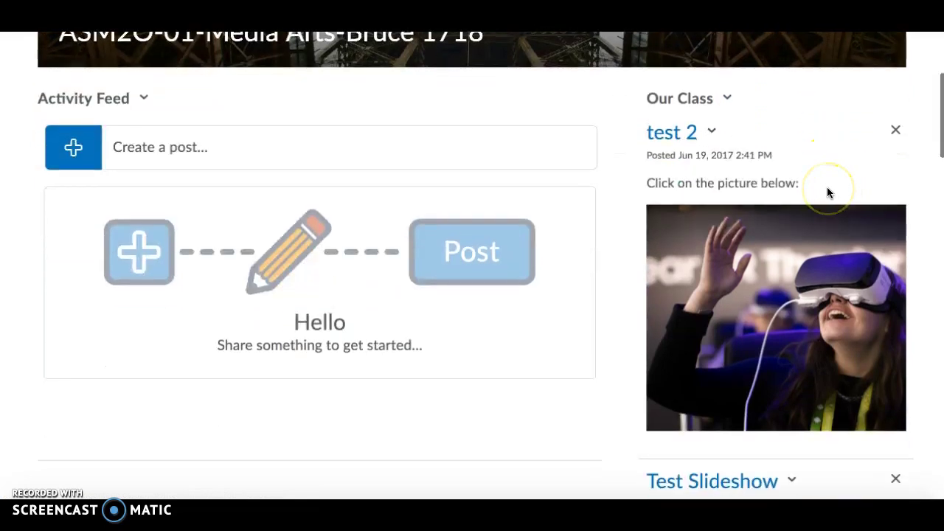
scroll(827, 190, "down", 12)
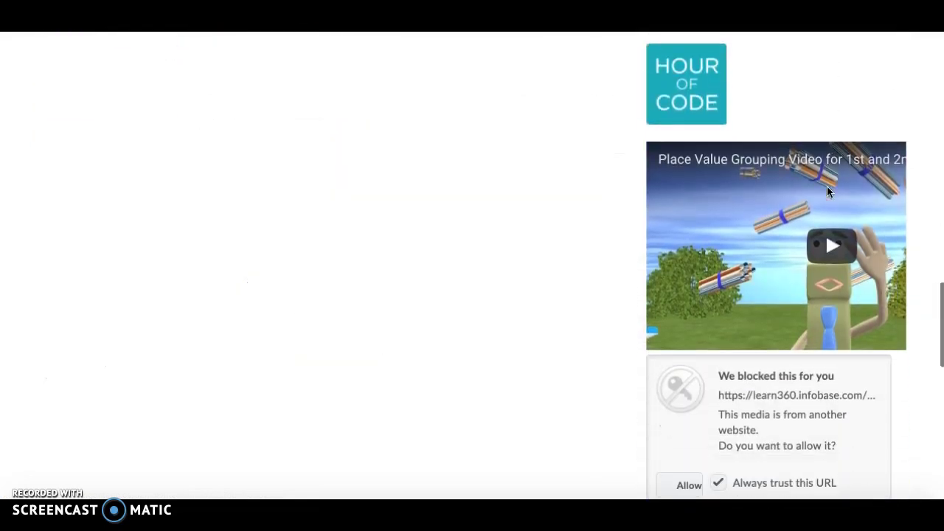
scroll(827, 191, "down", 2)
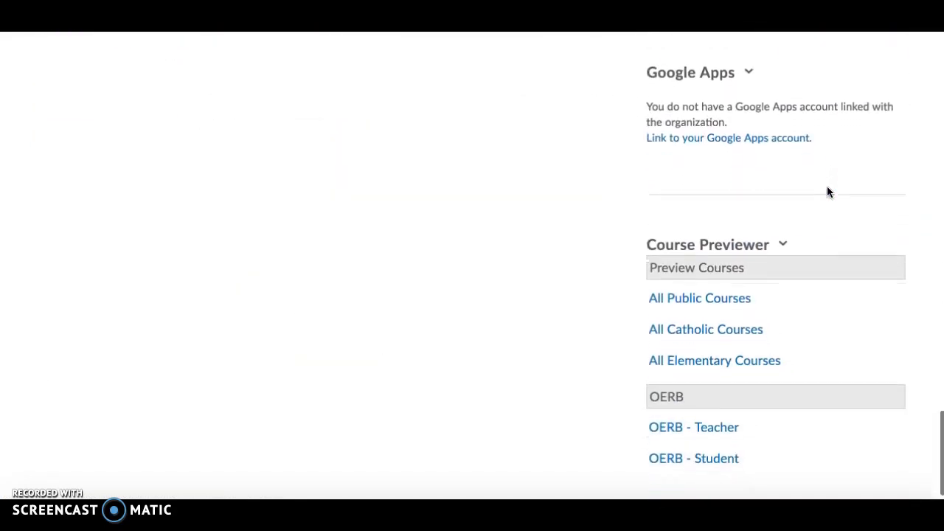